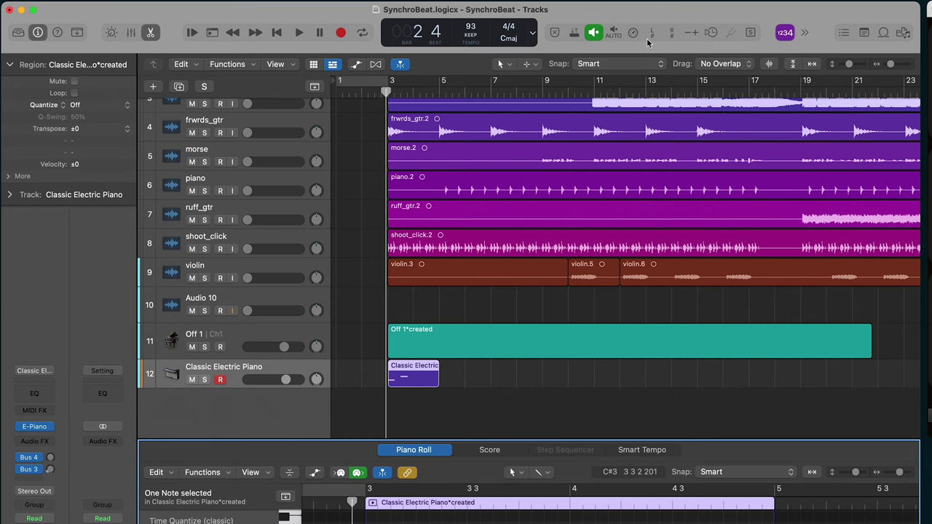
Step: Play back the existing Classic Electric Piano notes to hear the phrase
scroll(609, 167, up, 4)
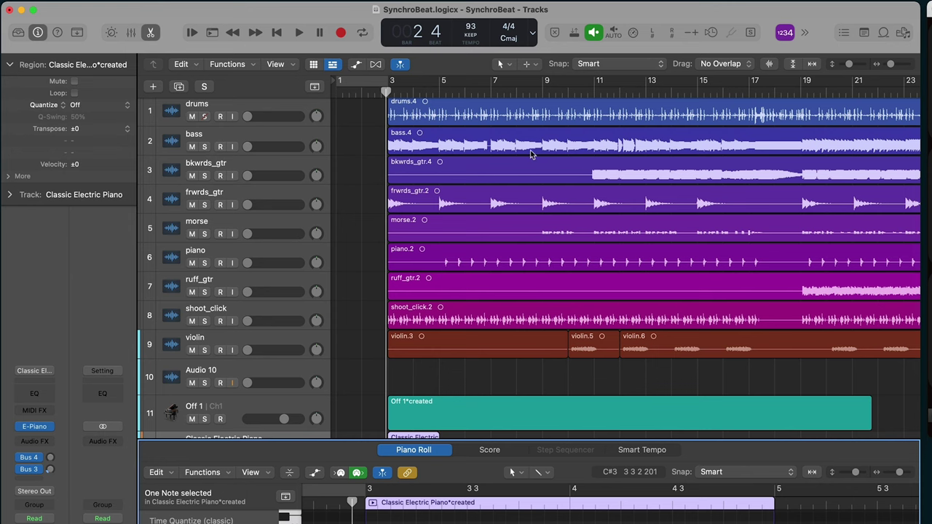
scroll(561, 209, down, 2)
scroll(561, 208, down, 3)
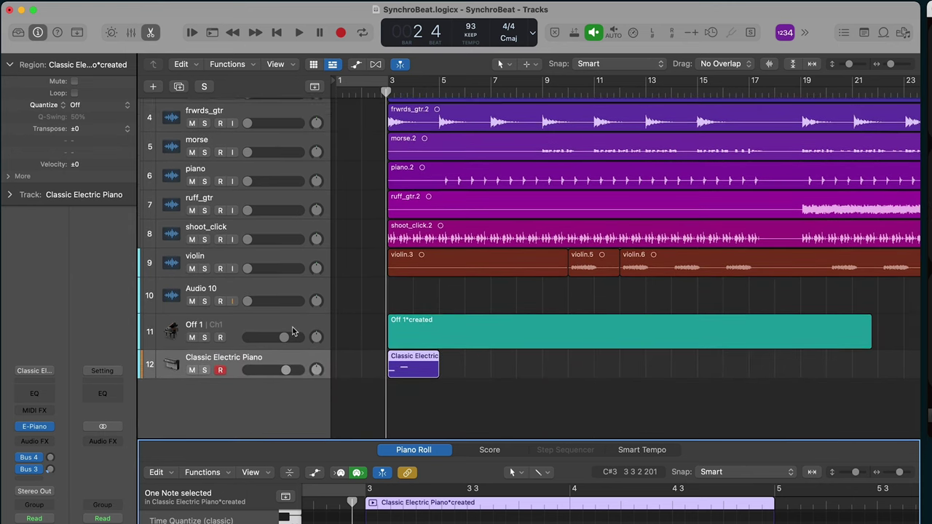
click(308, 359)
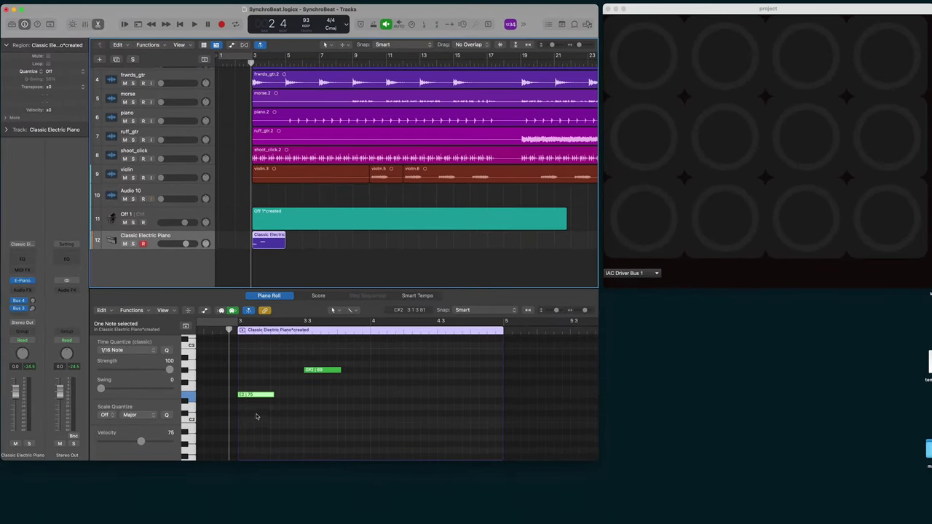
mouse_move(255, 396)
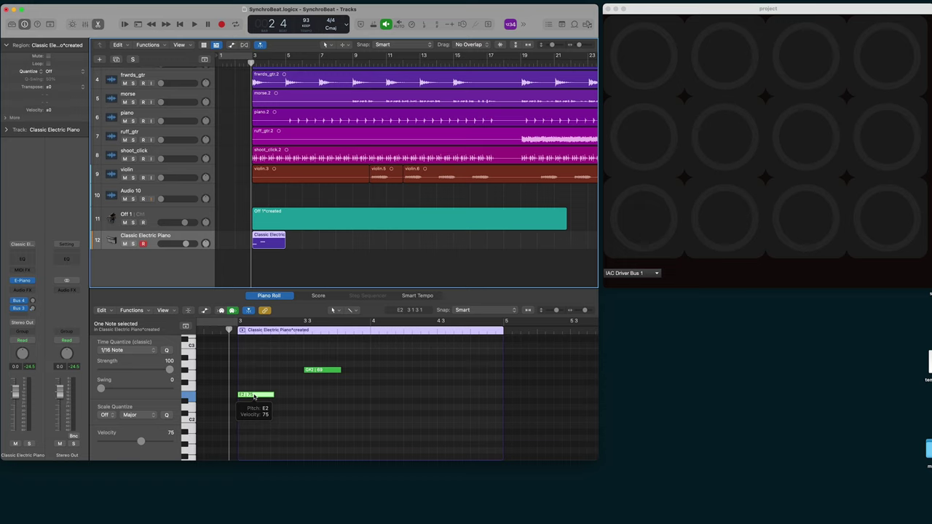
key(space)
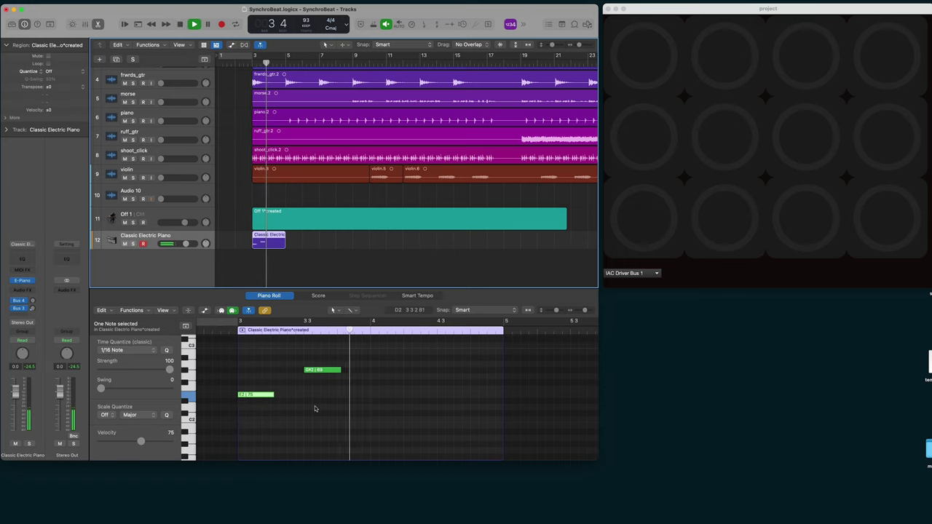
key(space)
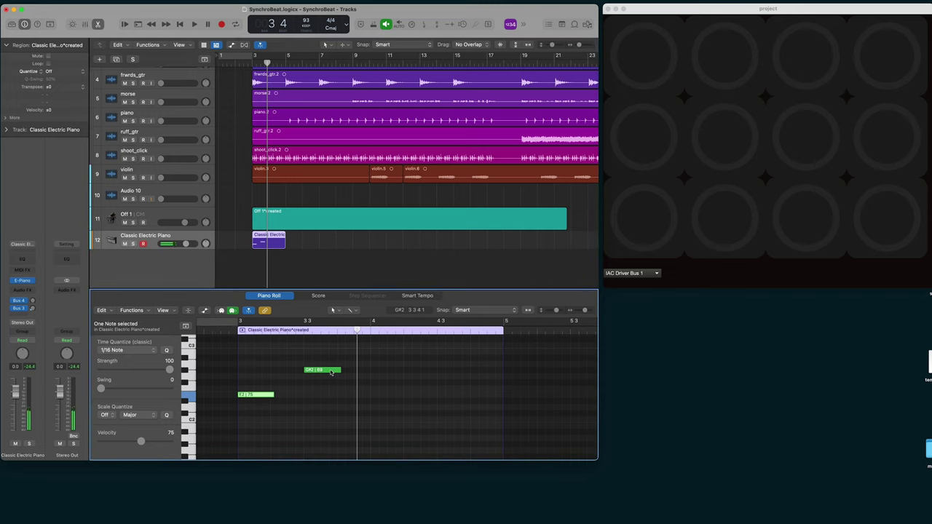
Step: Copy the G#2 note to B2 at bar 4, add an A2 at 4 3, and play it back
click(327, 370)
scroll(330, 371, up, 2)
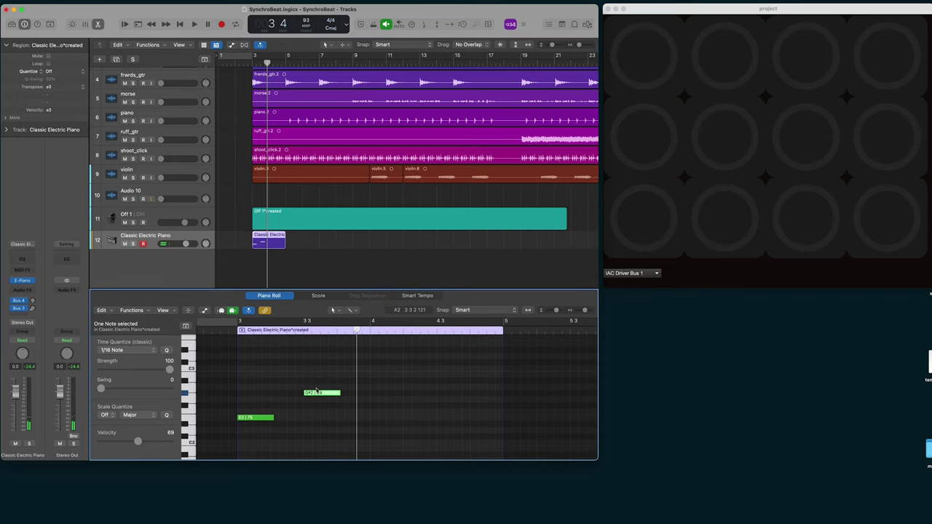
drag(318, 394, 389, 326)
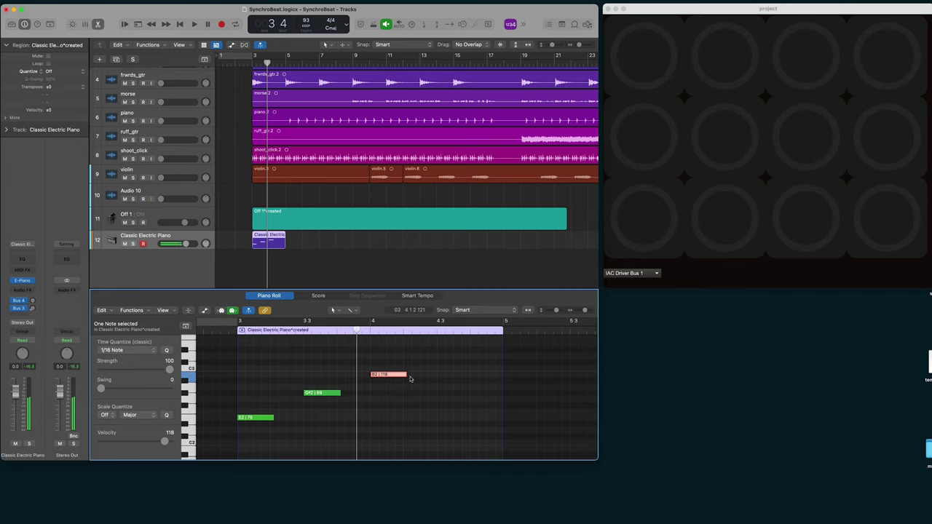
drag(450, 387, 430, 407)
key(space)
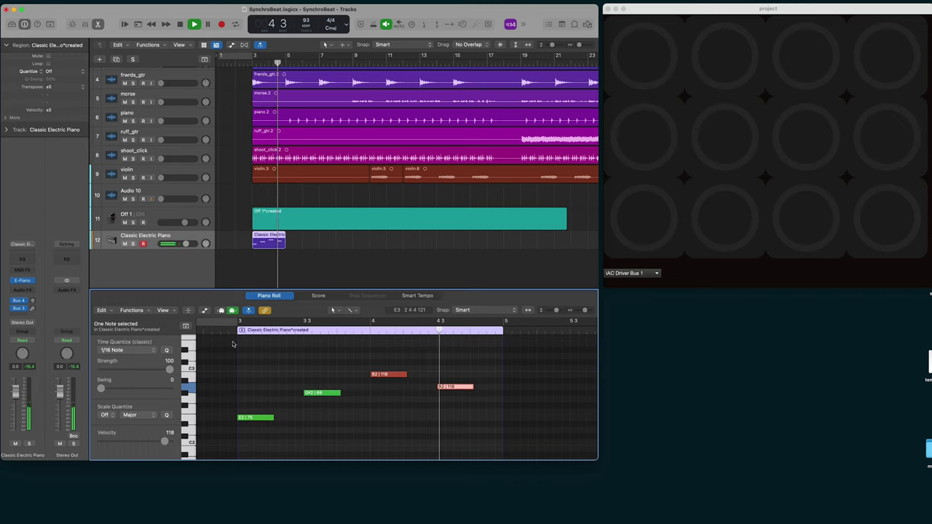
key(space)
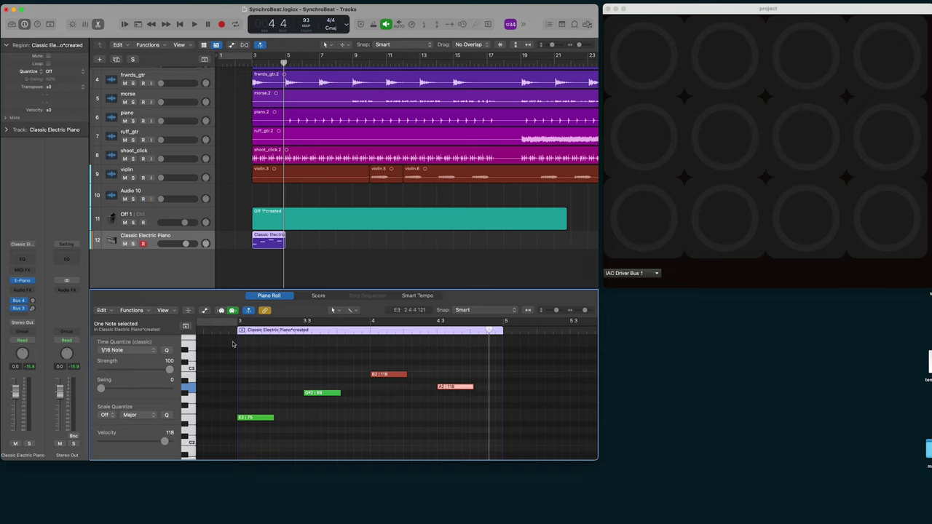
Step: Mute the Classic Electric Piano track and show the empty Off 1 region down at C1
click(125, 243)
click(300, 220)
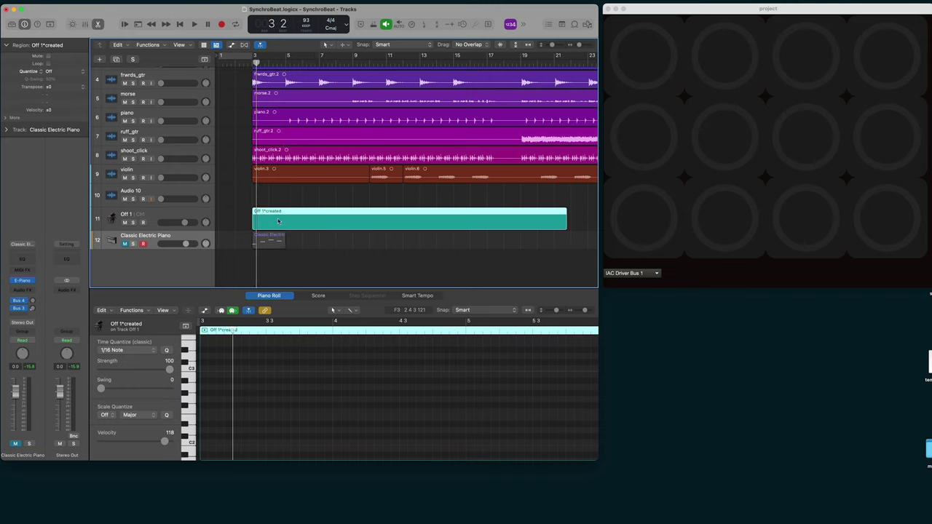
scroll(276, 399, down, 6)
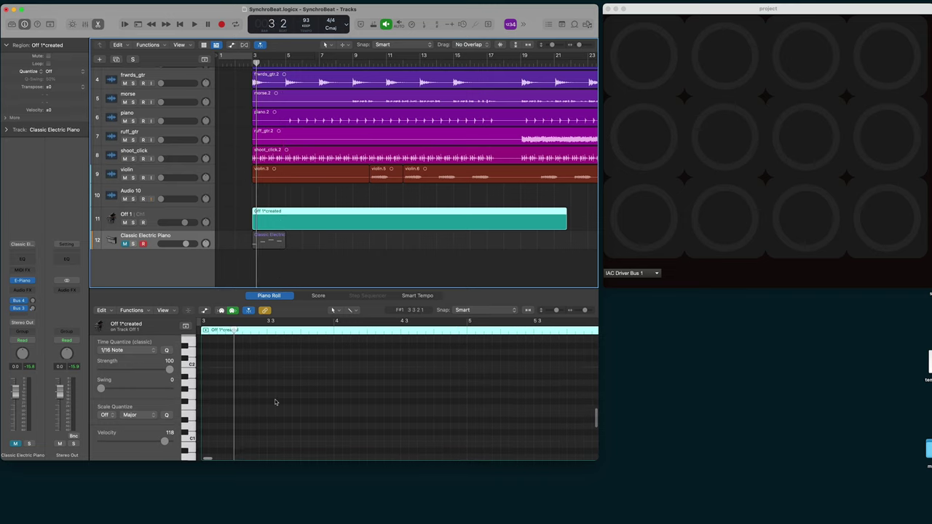
Step: Create a C1 note in the Off 1 region and move it to 3 3
right_click(241, 386)
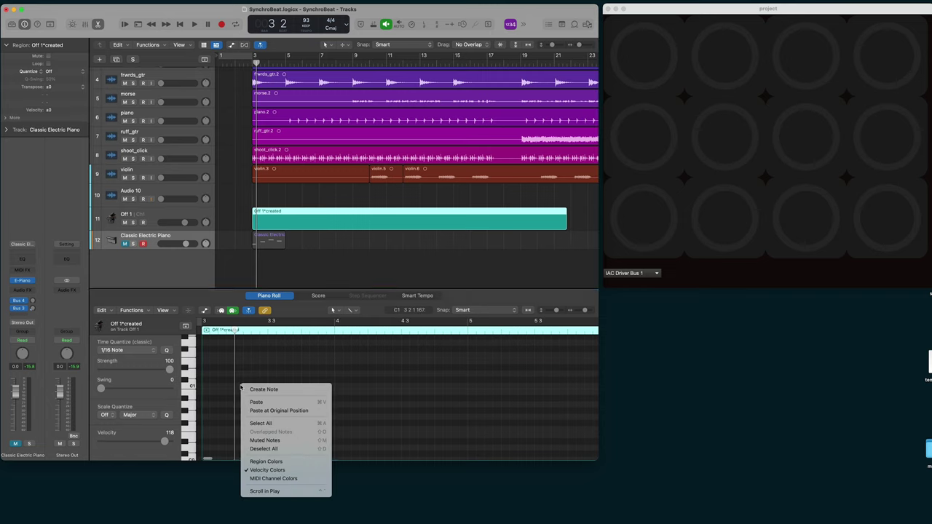
click(262, 390)
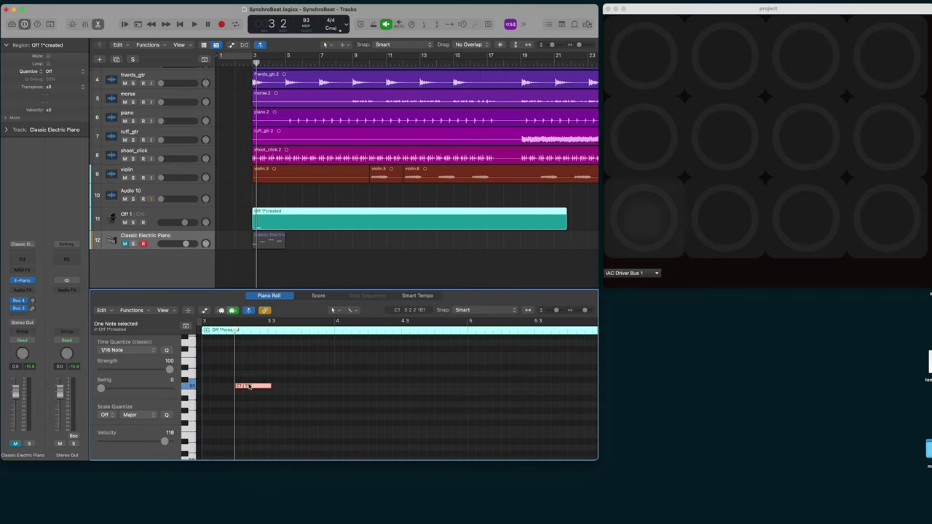
drag(251, 388, 285, 390)
scroll(285, 392, up, 1)
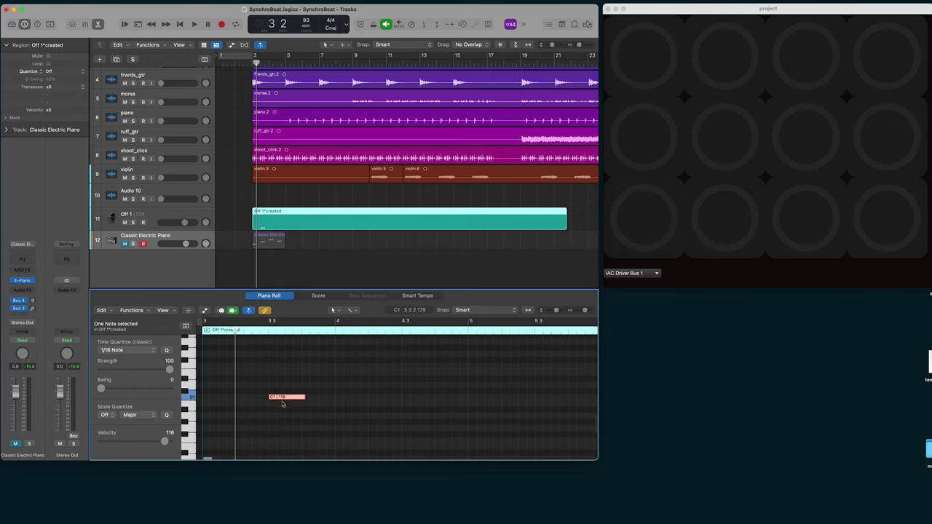
click(286, 397)
Step: Raise the note to F#1 and audition it a few times
scroll(319, 397, up, 1)
scroll(319, 393, up, 2)
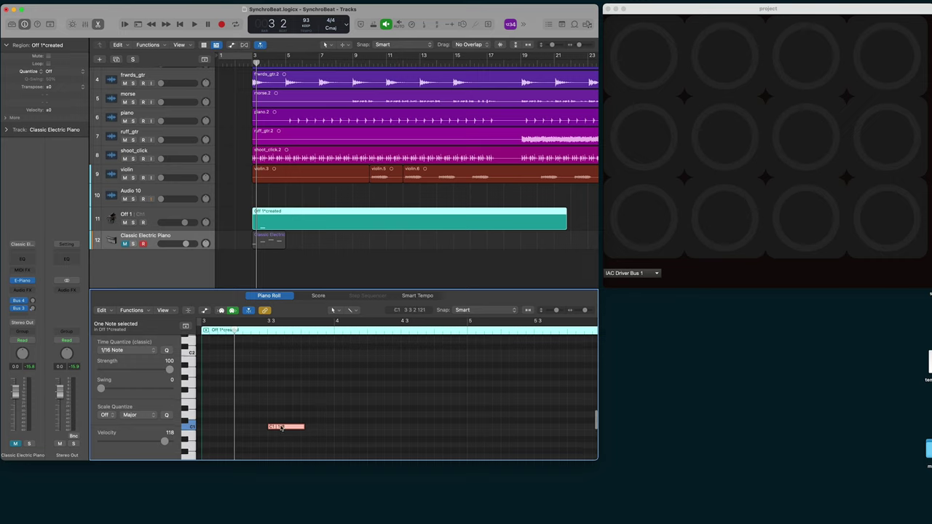
drag(281, 429, 283, 391)
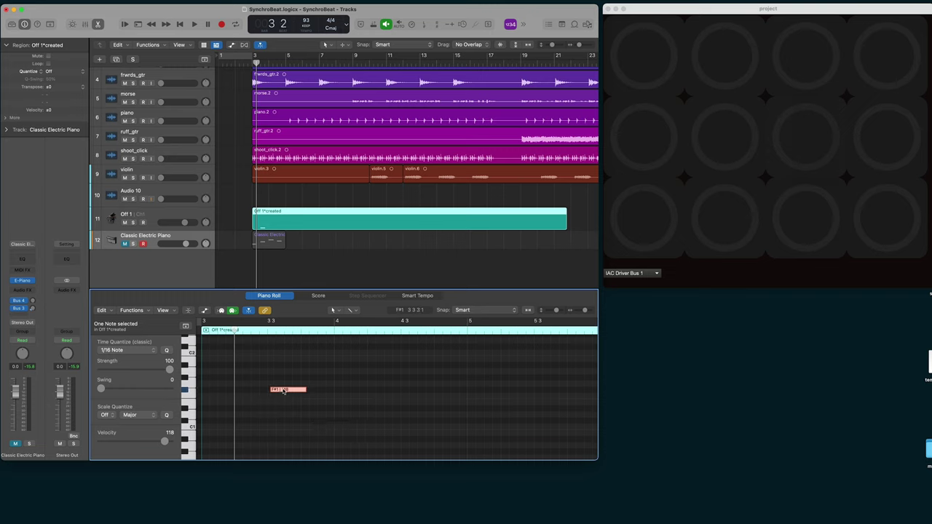
click(283, 391)
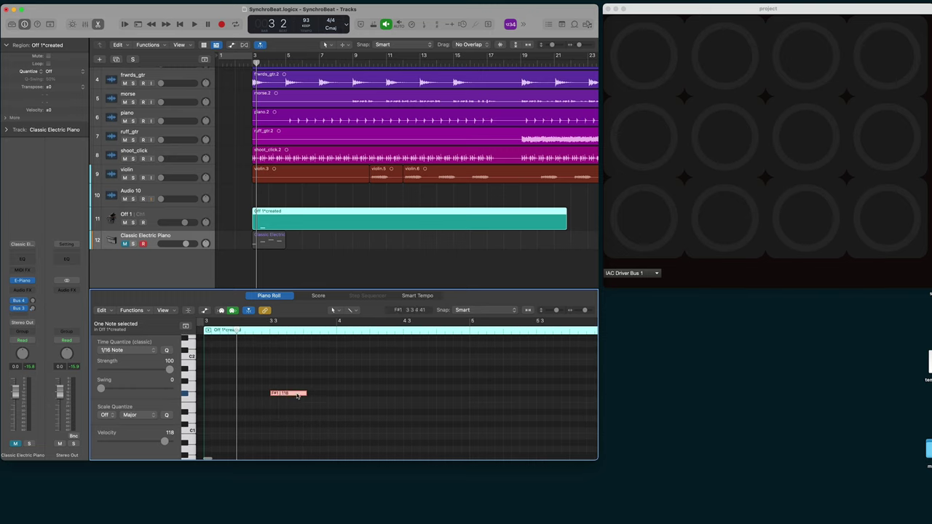
scroll(297, 396, left, 2)
click(309, 395)
click(309, 394)
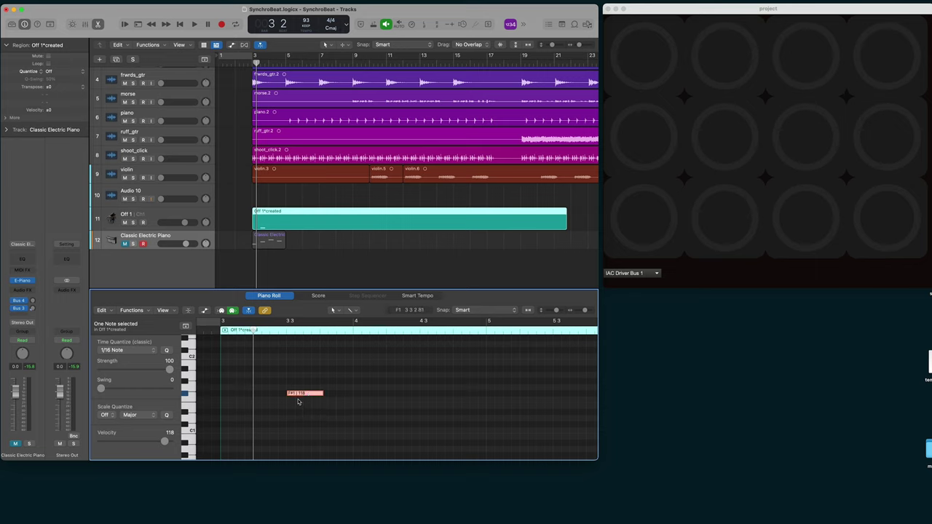
Step: Copy the F#1 note to bar 4 and play the two notes back
mouse_move(305, 395)
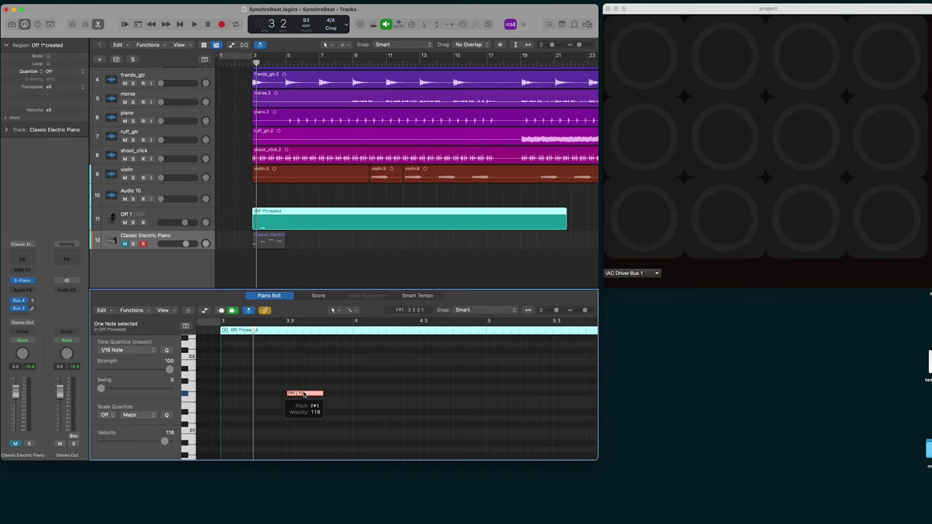
drag(305, 394, 370, 396)
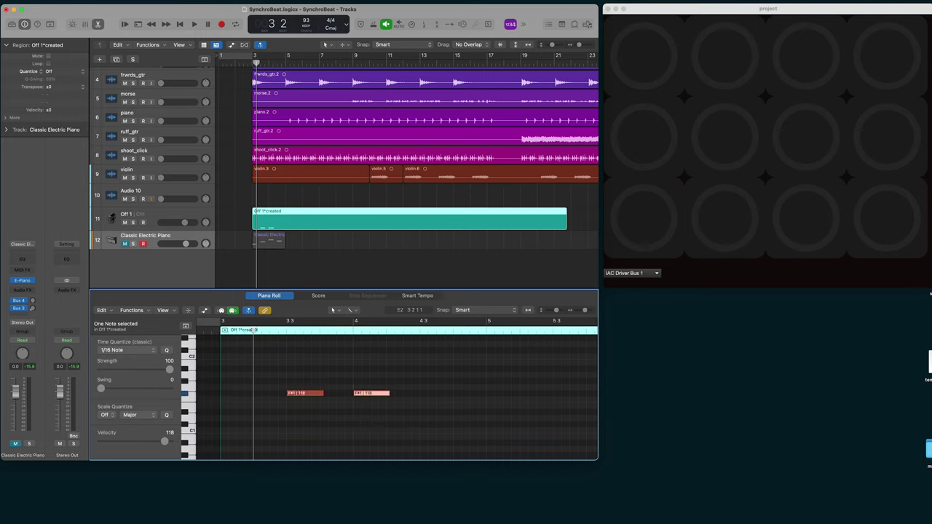
key(space)
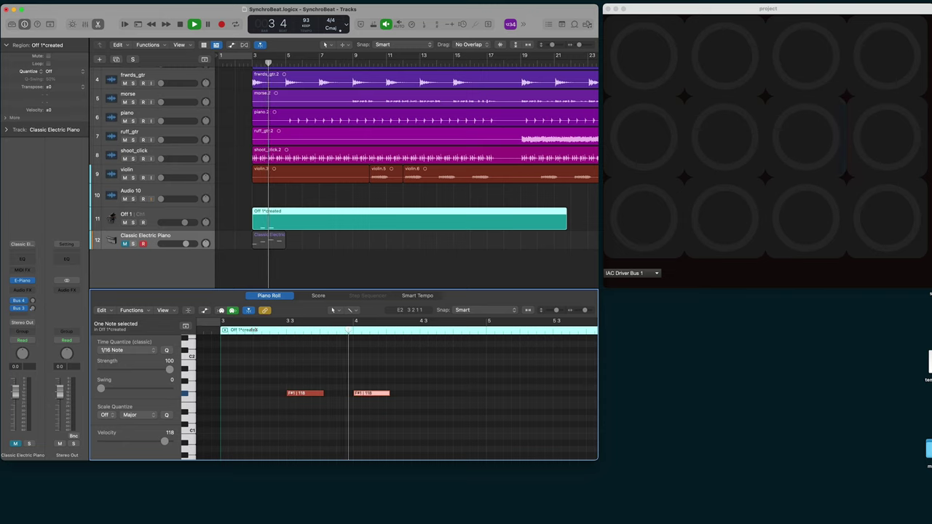
key(space)
Step: Raise the copied note's pitch to F2
scroll(383, 423, up, 1)
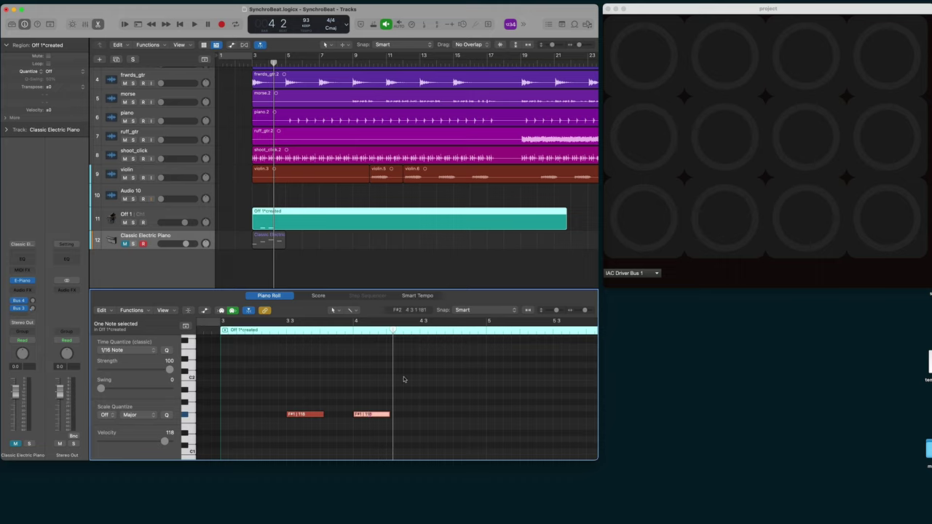
click(367, 414)
drag(367, 414, 367, 378)
scroll(365, 364, up, 3)
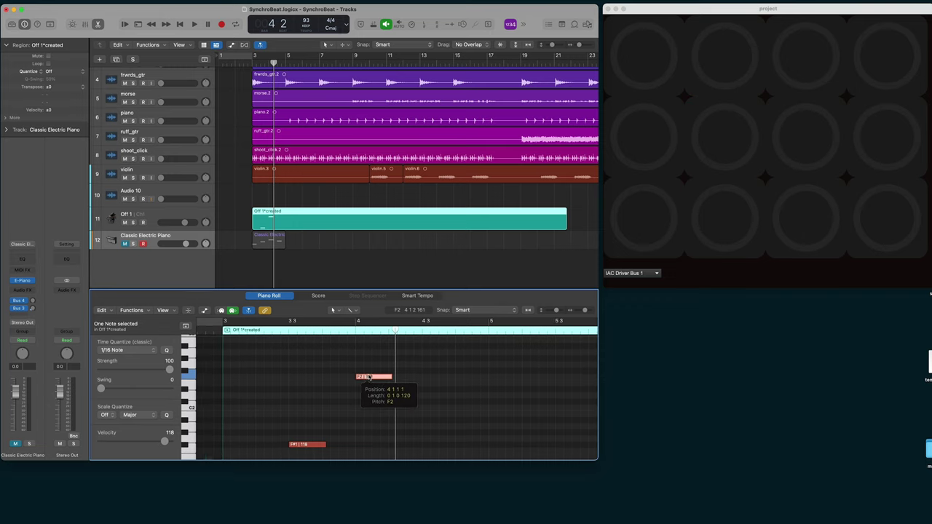
Step: Lower the F2 note's velocity to 108 and the F#1 note's velocity to 16
drag(381, 378, 377, 472)
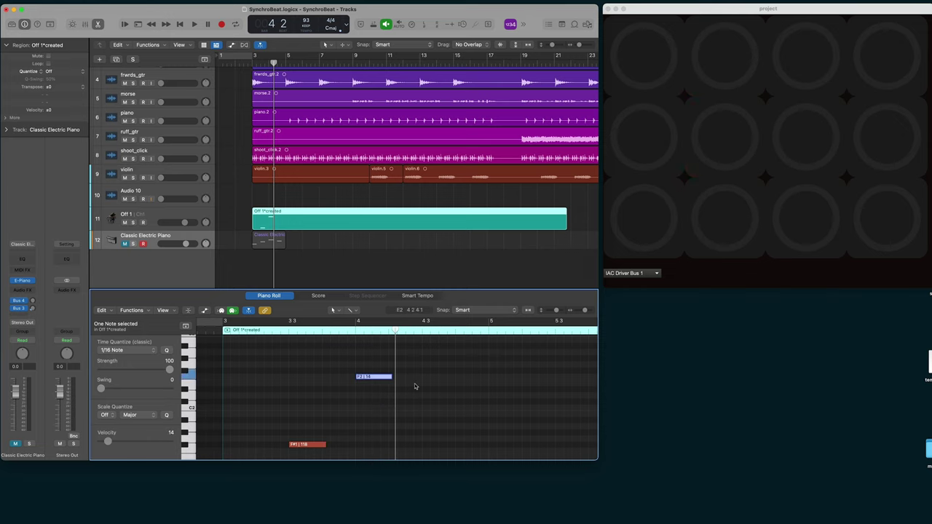
scroll(411, 385, down, 3)
click(301, 409)
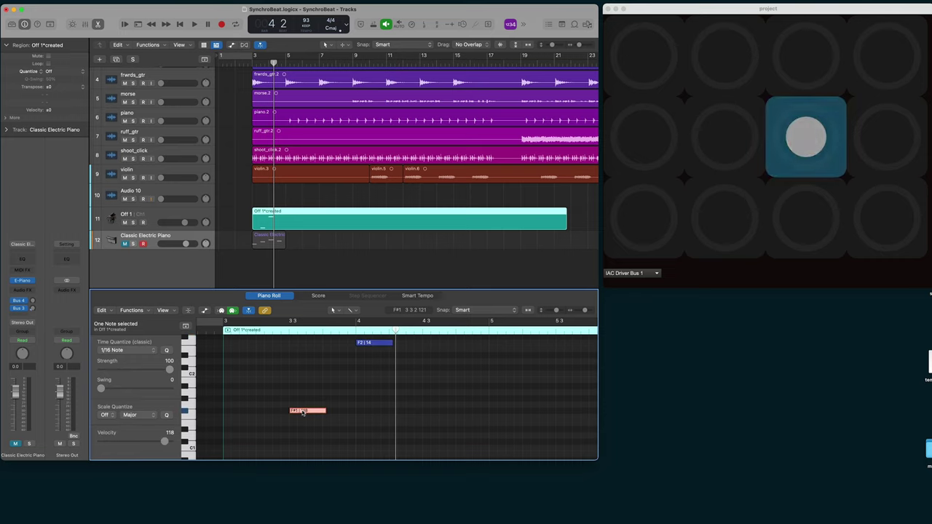
drag(301, 410, 284, 518)
right_click(284, 517)
click(311, 411)
drag(311, 411, 309, 407)
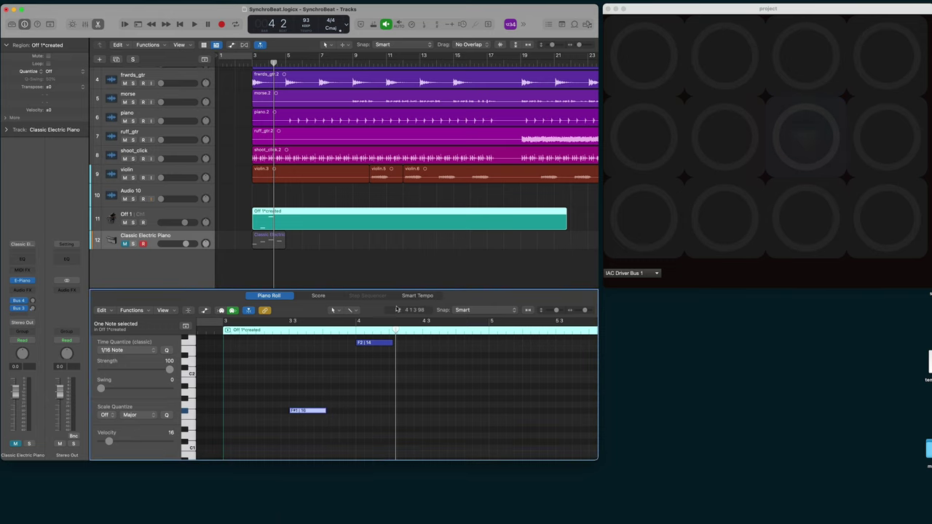
Step: Play the passage from just before the F#1 note
click(270, 321)
key(space)
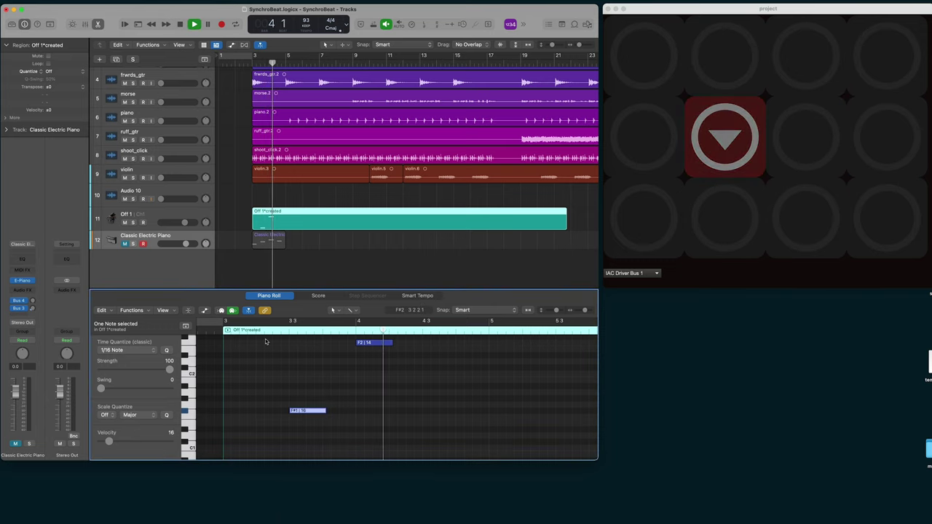
scroll(262, 357, up, 1)
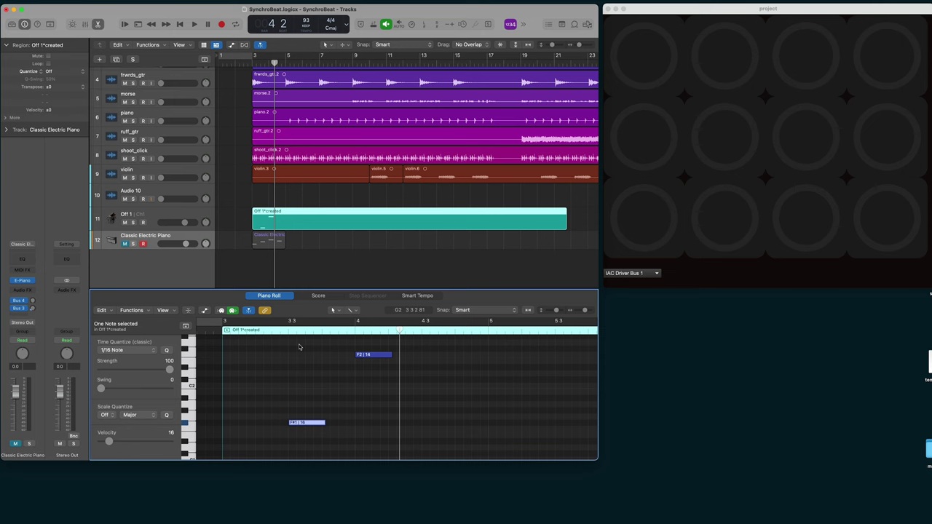
scroll(369, 201, up, 4)
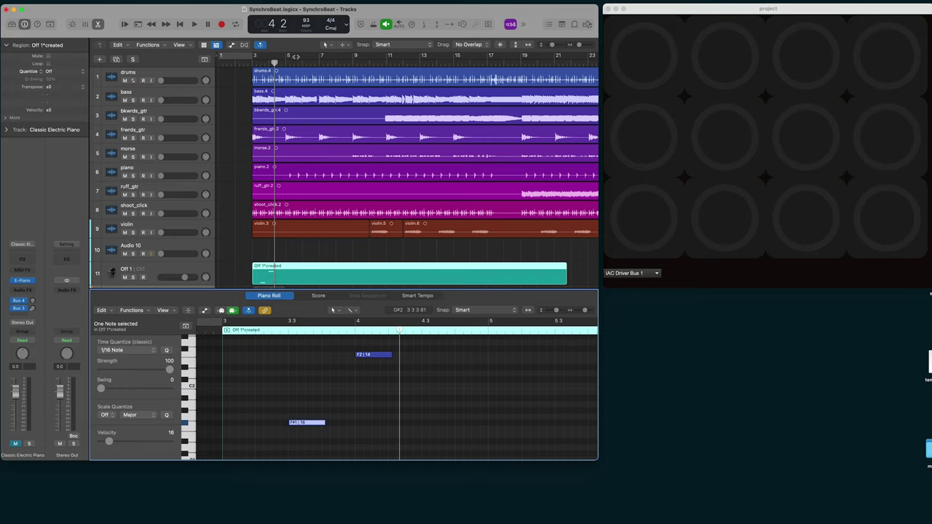
Step: Set a cycle over bars 9 to 13 and start looped playback
drag(236, 57, 422, 57)
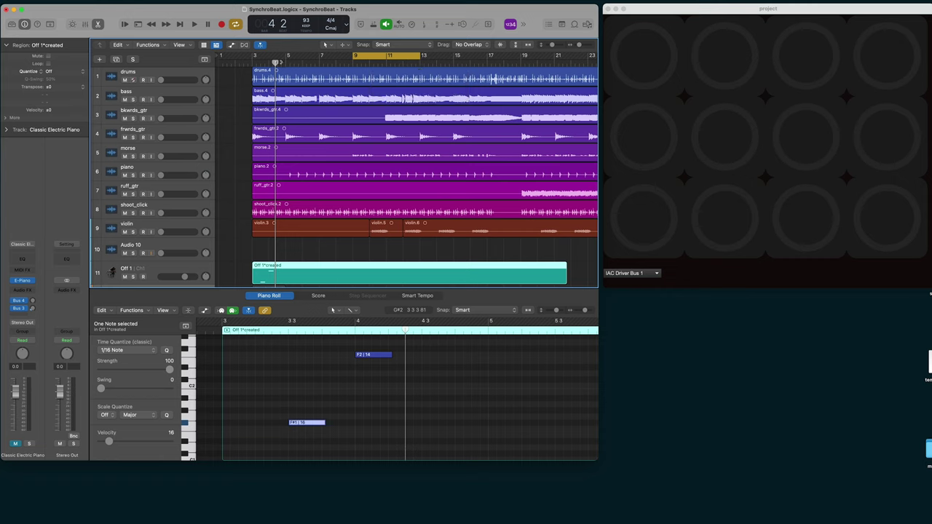
click(348, 63)
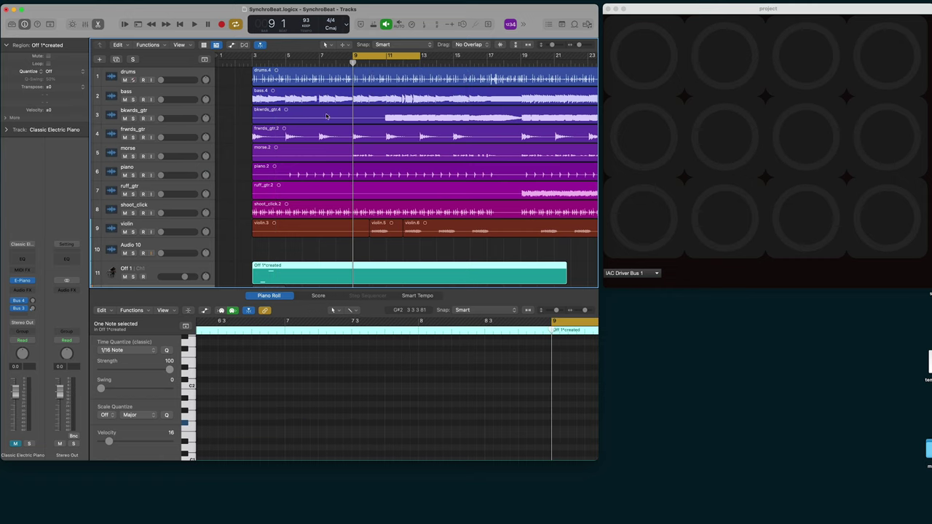
key(space)
Step: Raise the bass, bkwrds_gtr and morse volumes, briefly soloing morse
mouse_move(174, 80)
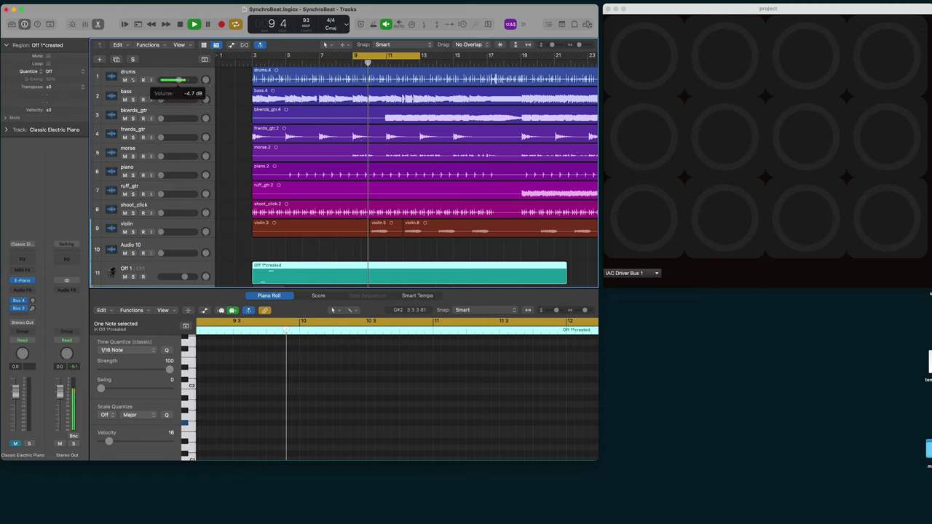
drag(160, 99, 172, 99)
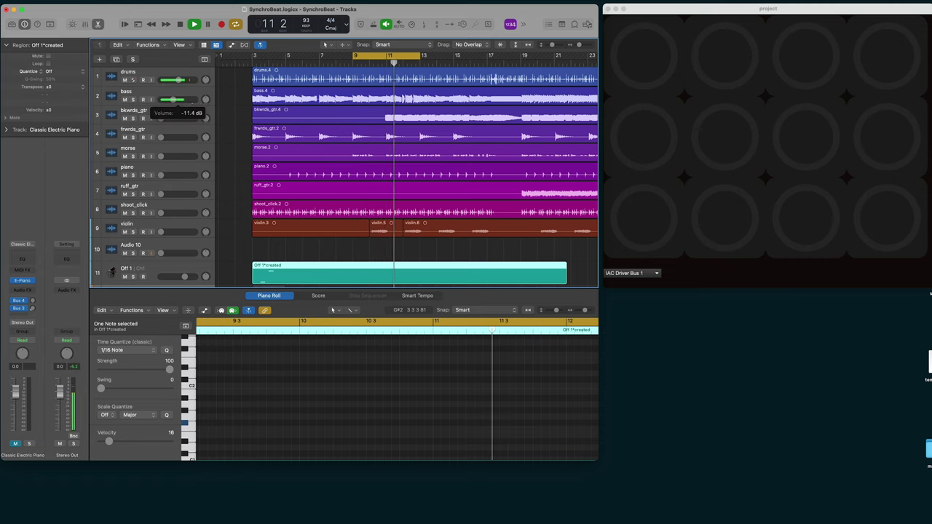
drag(160, 118, 175, 118)
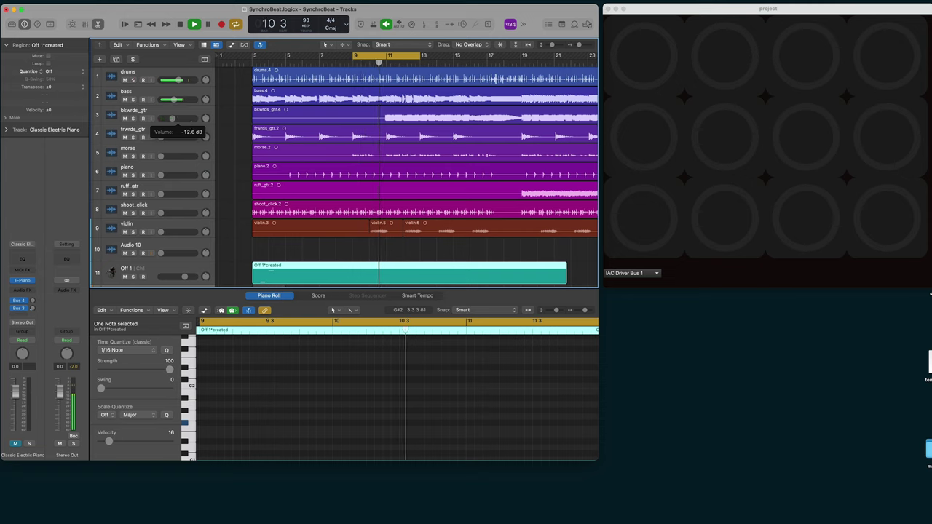
drag(175, 118, 174, 136)
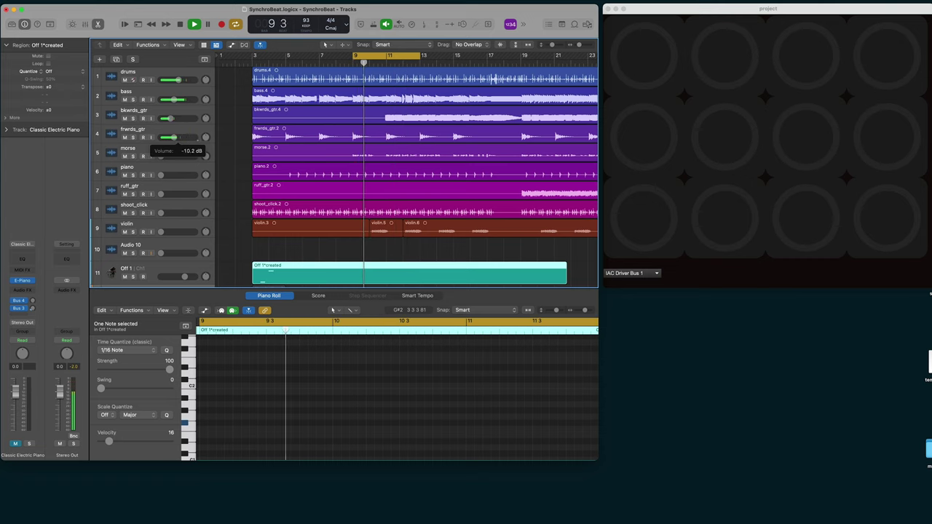
drag(161, 156, 182, 156)
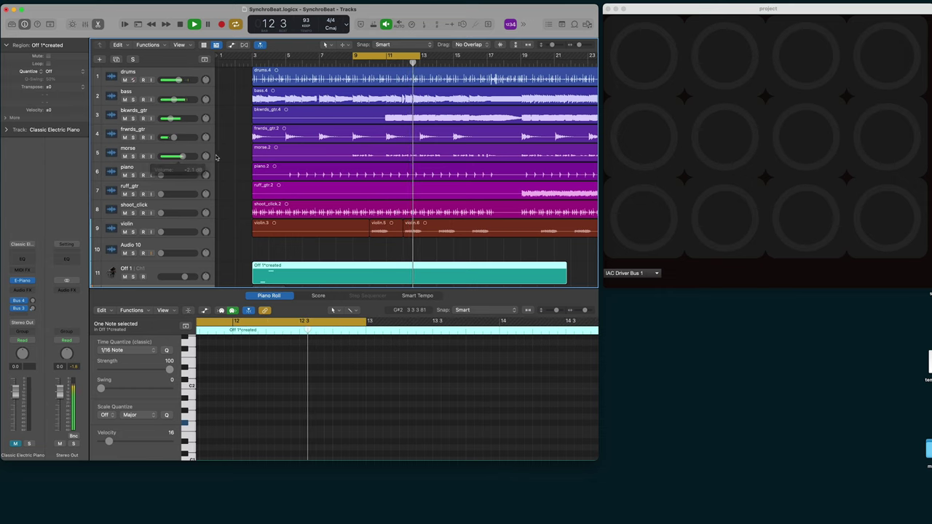
click(133, 157)
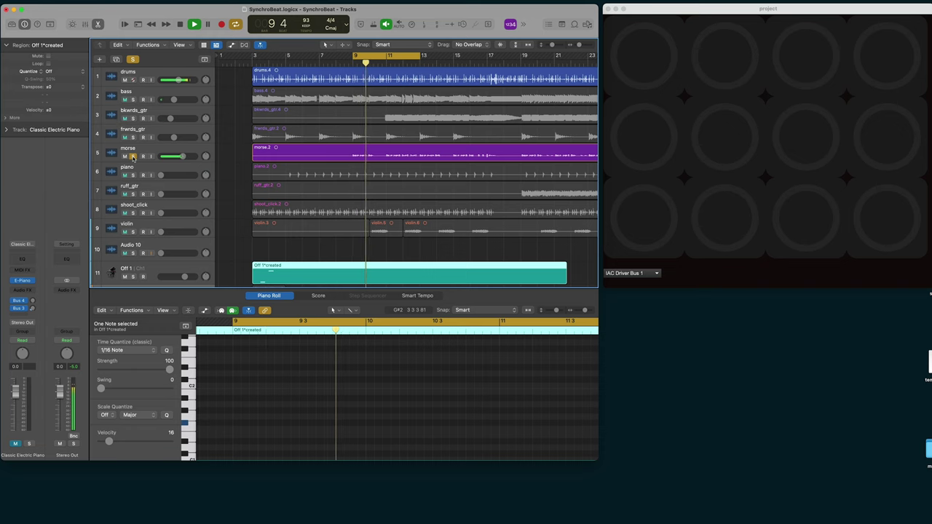
click(132, 157)
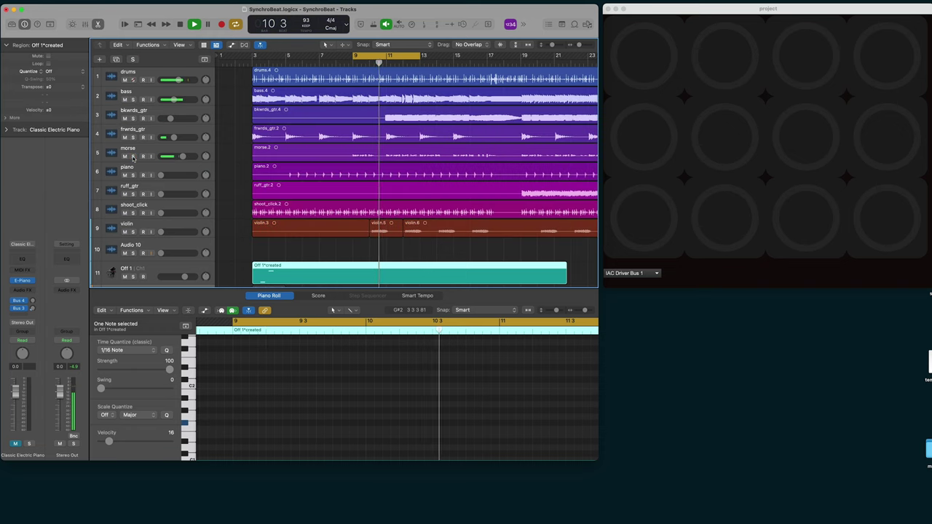
scroll(124, 153, down, 1)
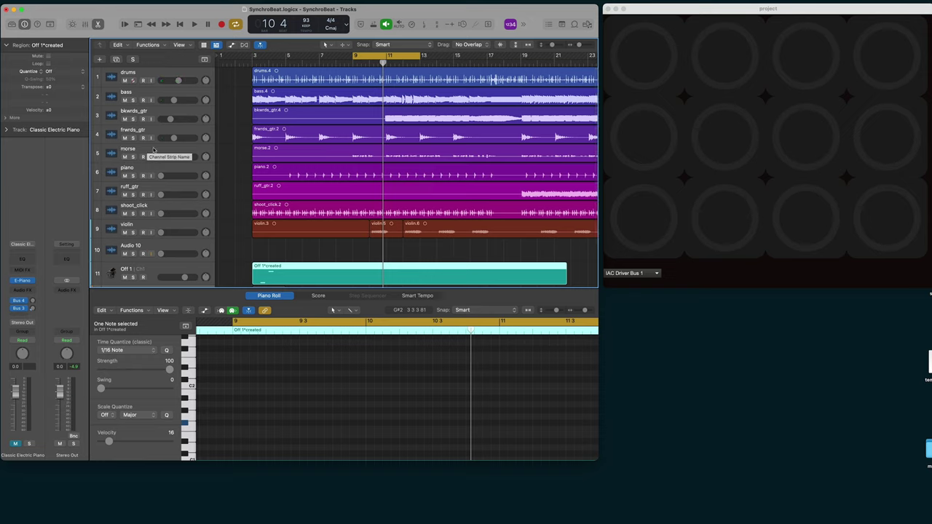
Step: Select the morse track, start looped playback, and briefly solo the piano track
click(153, 150)
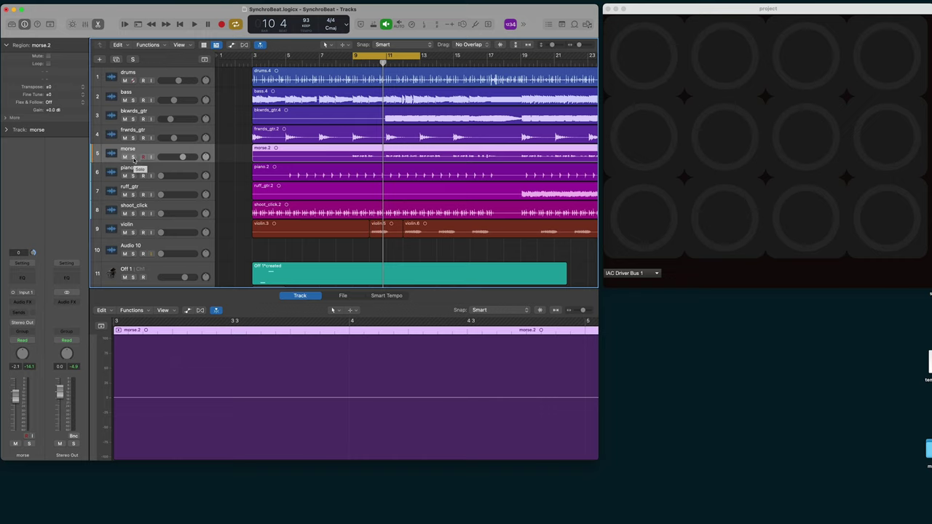
key(space)
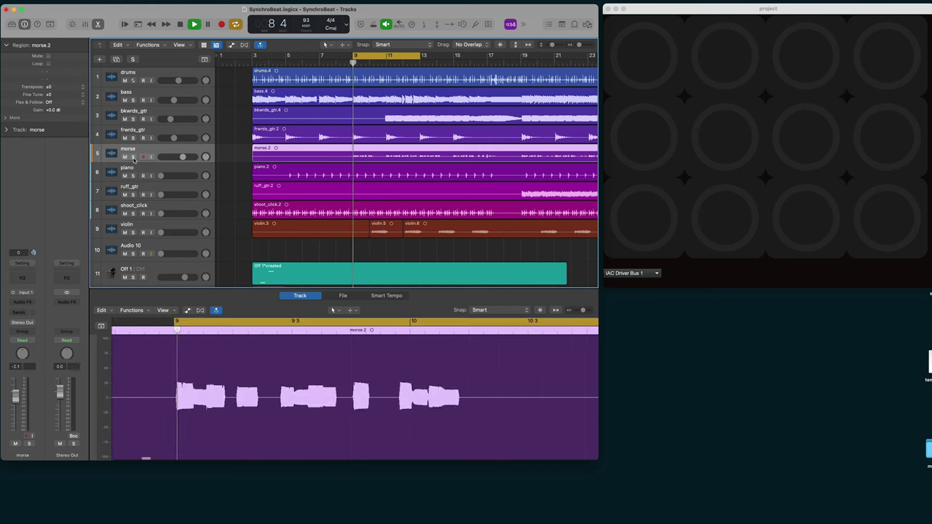
click(133, 176)
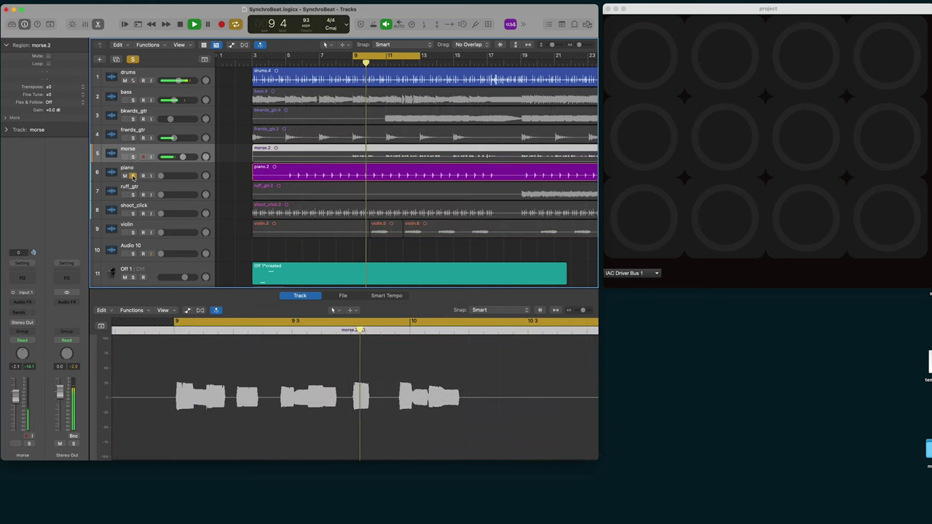
click(133, 175)
Step: Raise the piano, shoot_click, ruff_gtr and violin volumes, violin to -4.9 dB
mouse_move(161, 175)
mouse_down()
mouse_move(178, 176)
mouse_move(170, 176)
mouse_up()
drag(160, 213, 174, 232)
drag(161, 195, 175, 195)
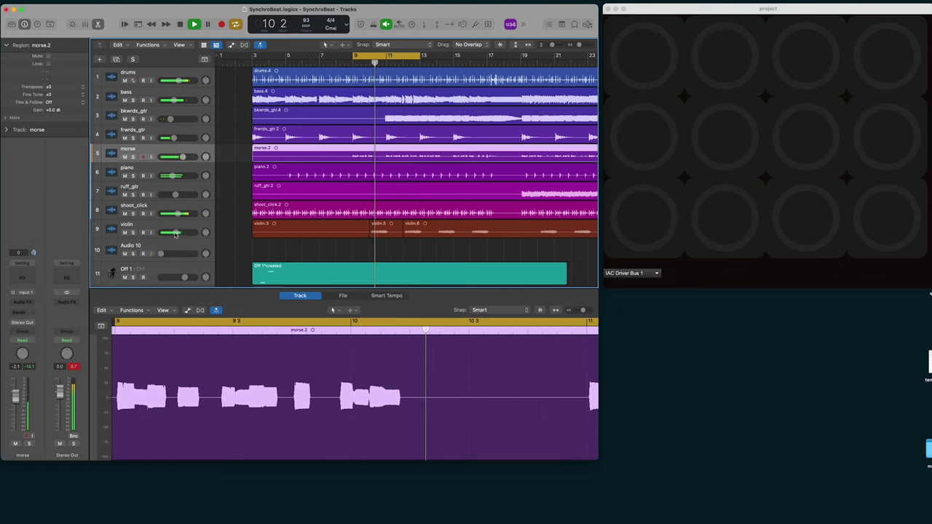
drag(175, 233, 179, 233)
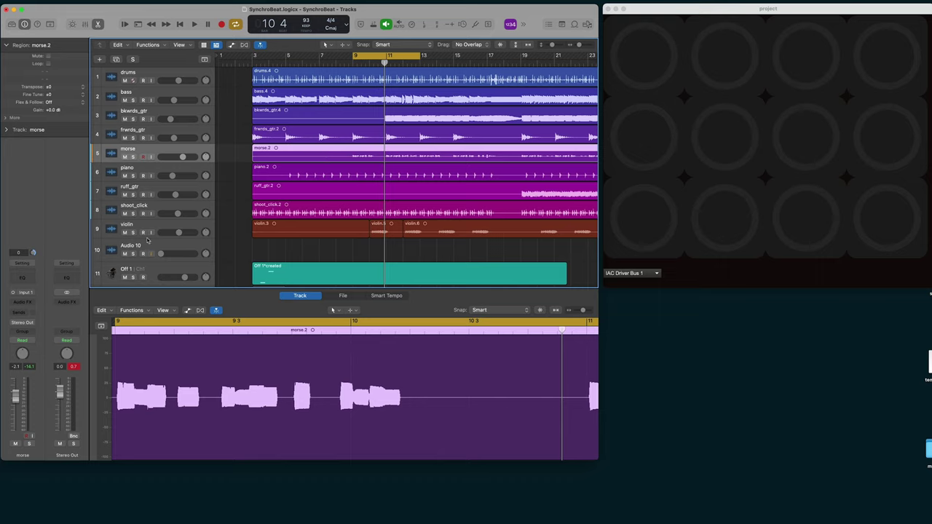
click(288, 246)
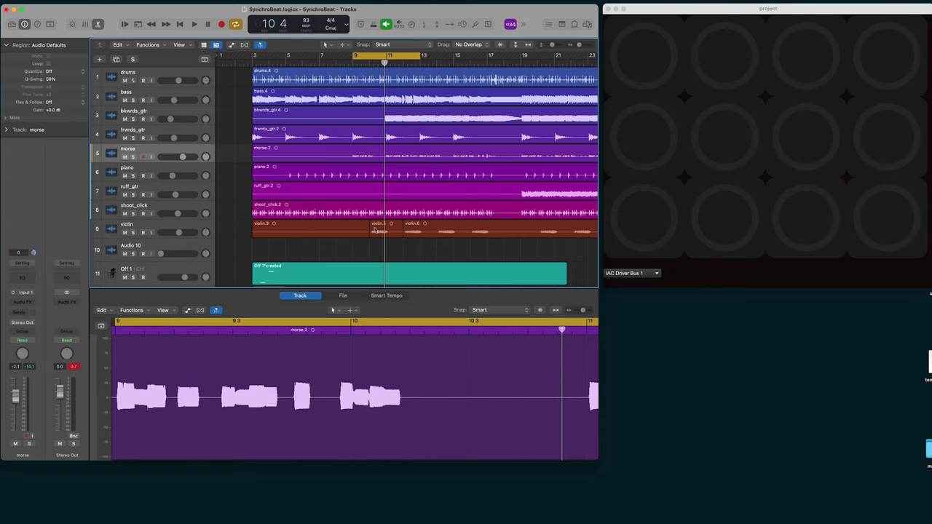
Step: Copy the violin.5 region to bar 1 of the Audio 10 track
click(375, 230)
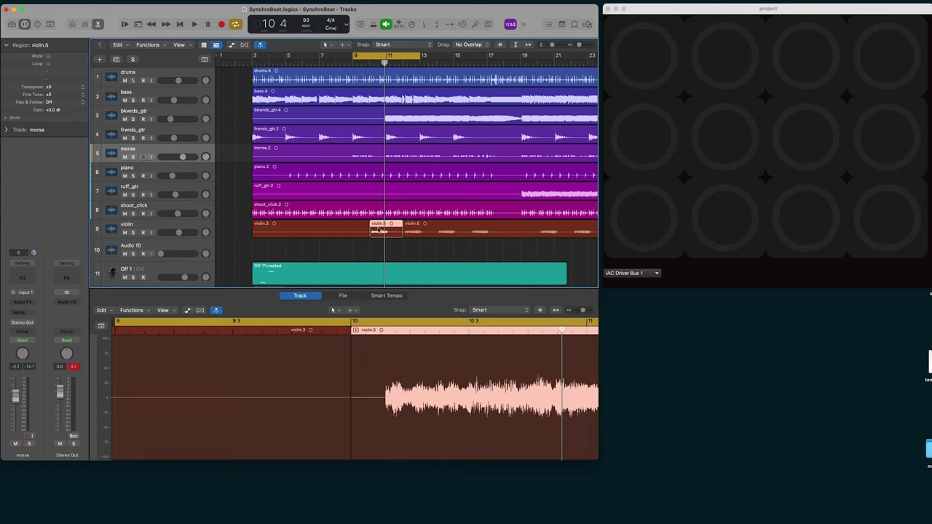
drag(378, 230, 235, 246)
click(157, 244)
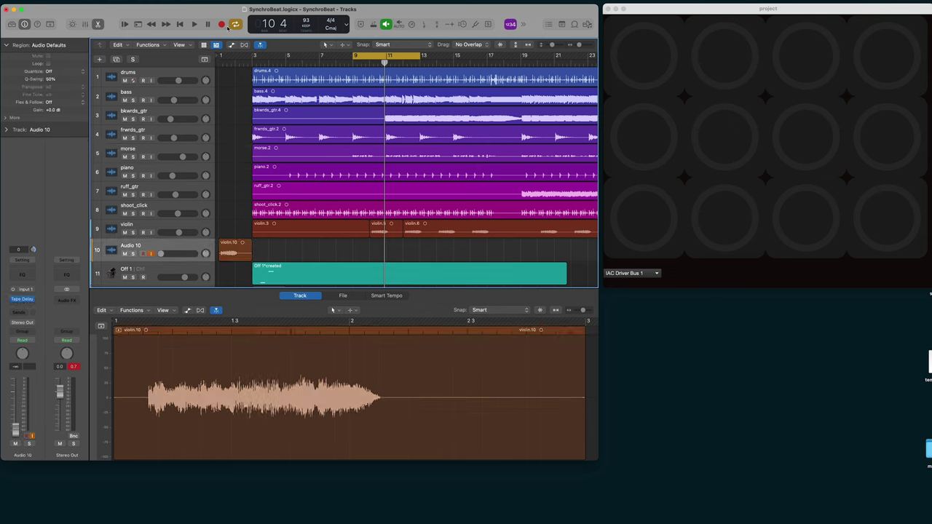
Step: Play from bar 1 while raising the Audio 10 track volume
key(Return)
key(space)
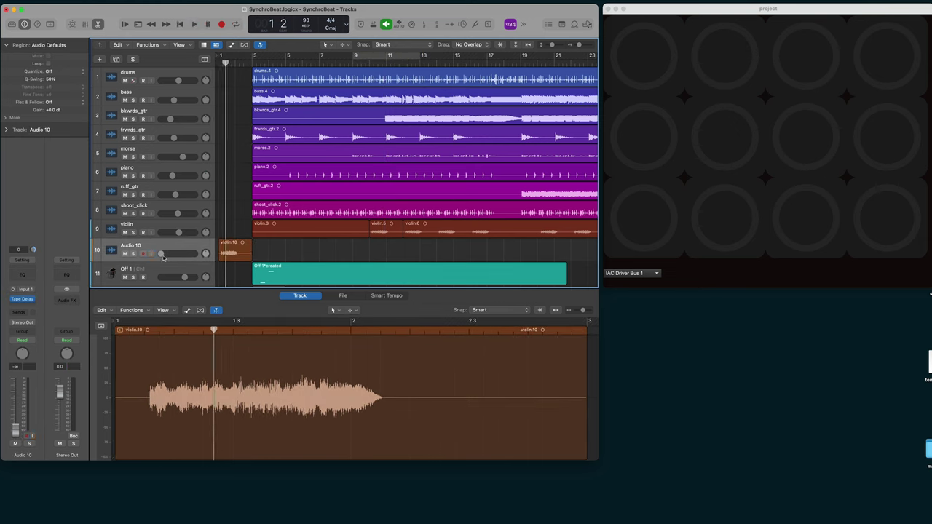
drag(174, 254, 179, 253)
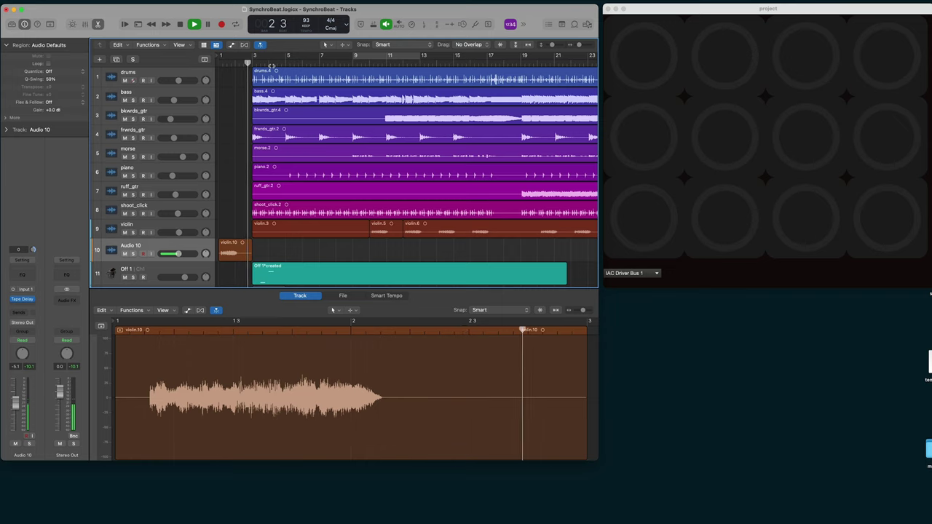
key(space)
key(Return)
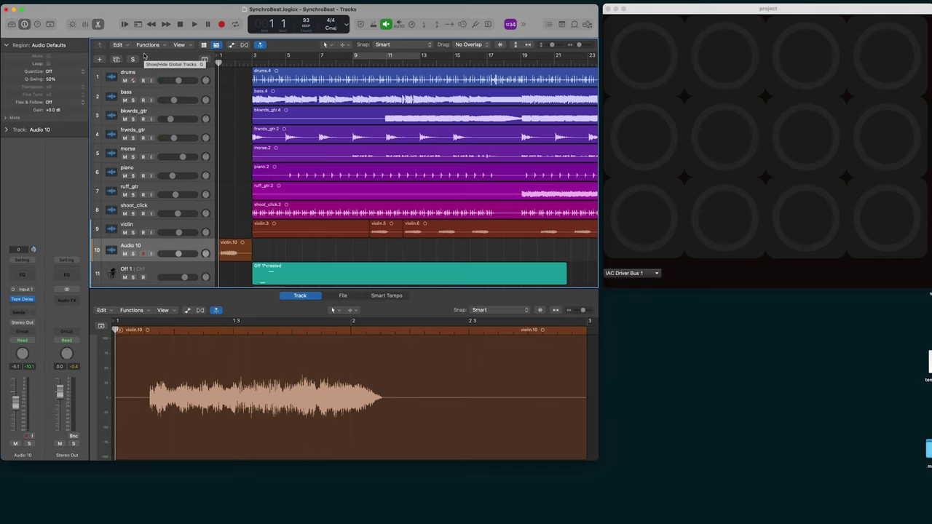
key(space)
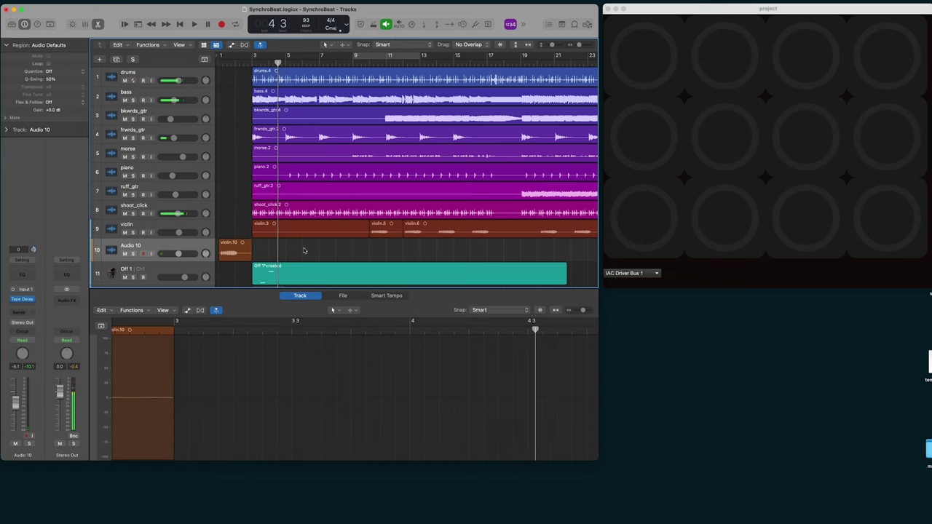
Step: Move the F#1 note to the start of bar 3 and add an F2 note near bar 3 3
click(278, 275)
scroll(310, 401, left, 5)
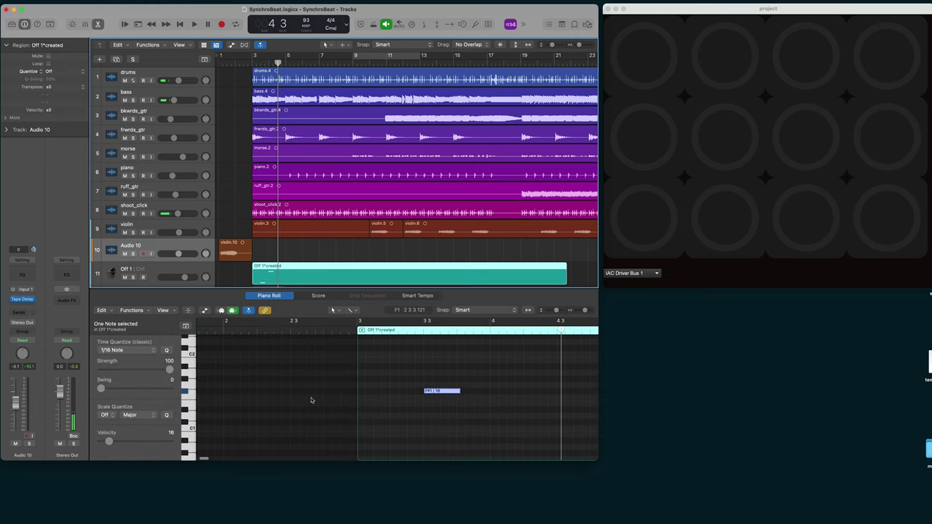
drag(433, 391, 369, 391)
scroll(428, 389, up, 3)
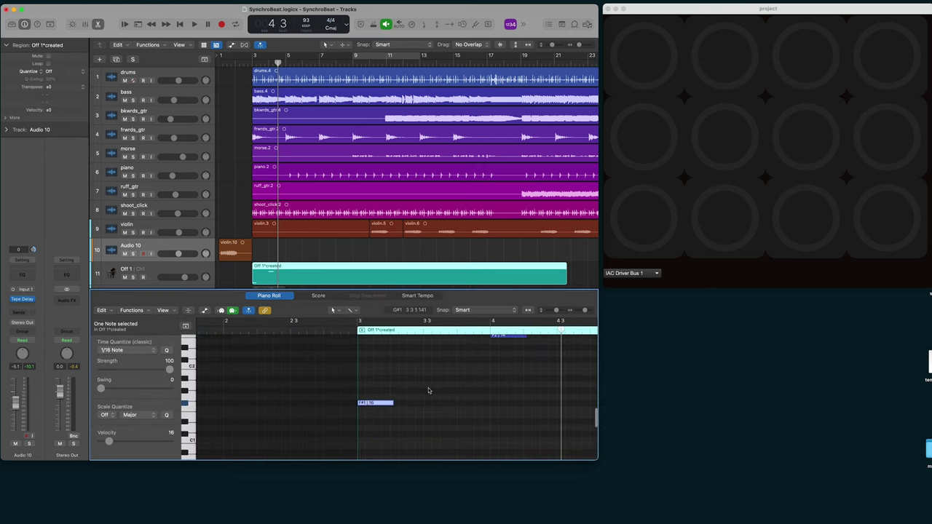
super+click(501, 364)
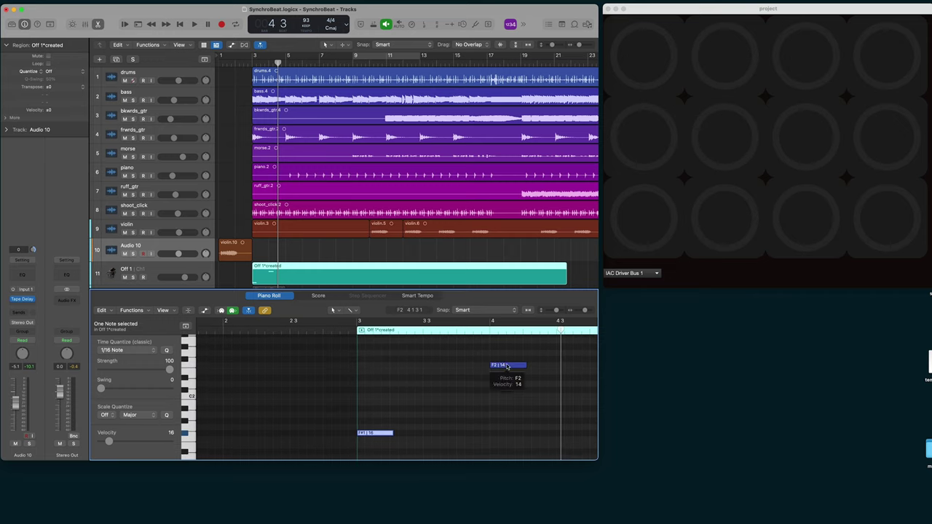
drag(508, 367, 441, 366)
Step: Play the song from bar 1, then select and record-arm the Off 1 track
click(277, 62)
key(Return)
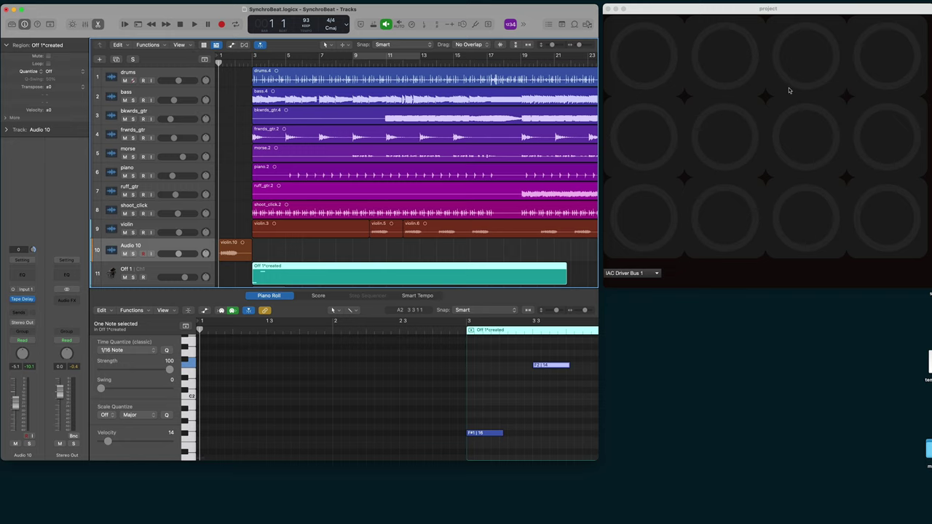
key(space)
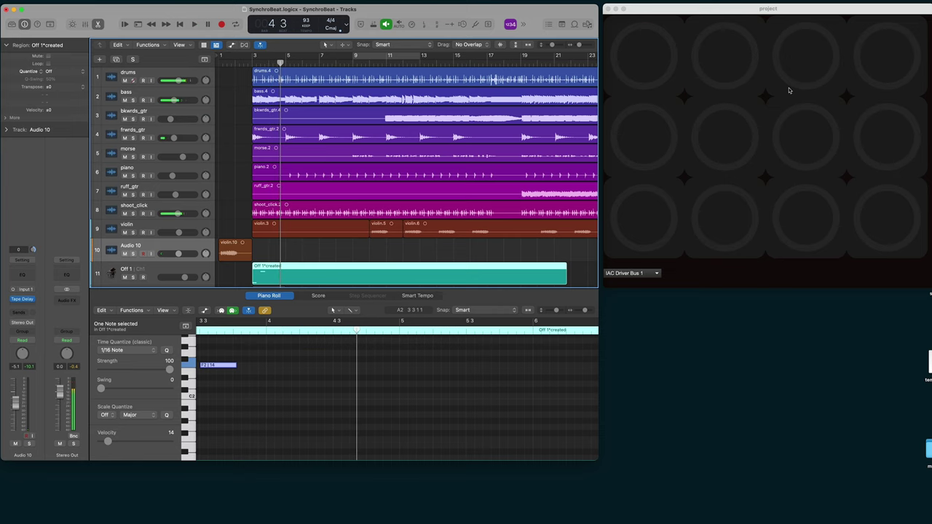
key(Down)
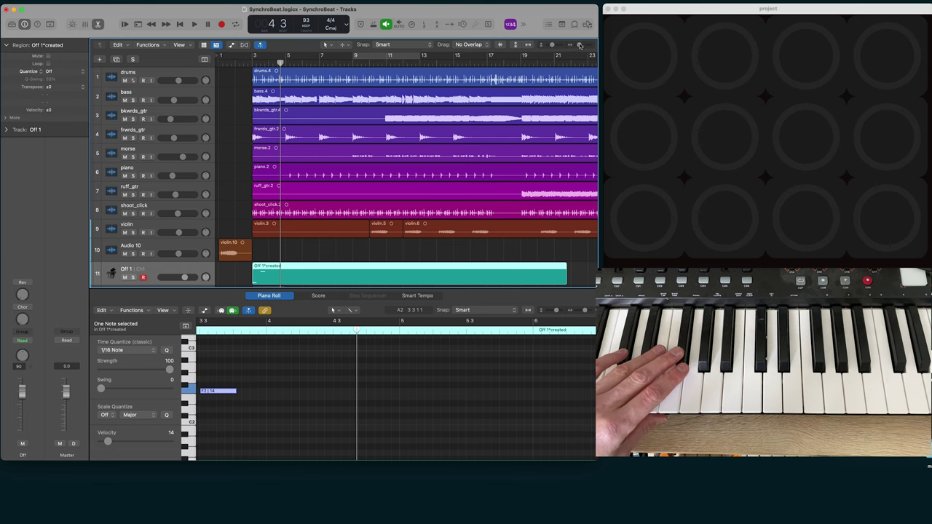
Step: Zoom out the Tracks area and start recording a MIDI take on Off 1 from bar 1
click(579, 45)
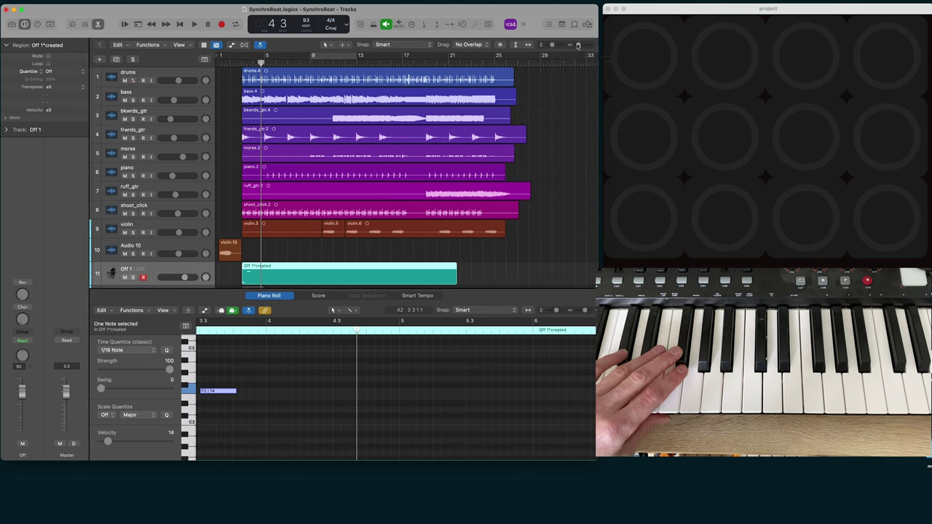
key(Return)
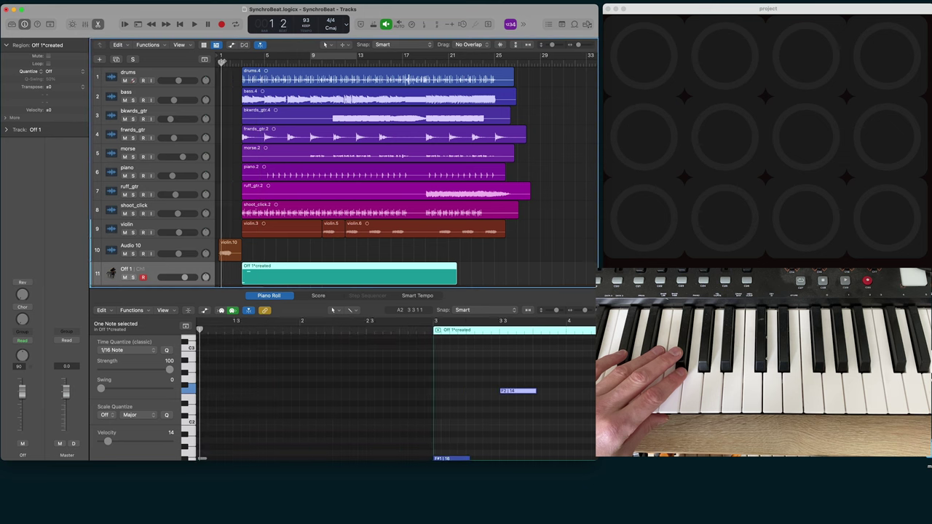
click(221, 25)
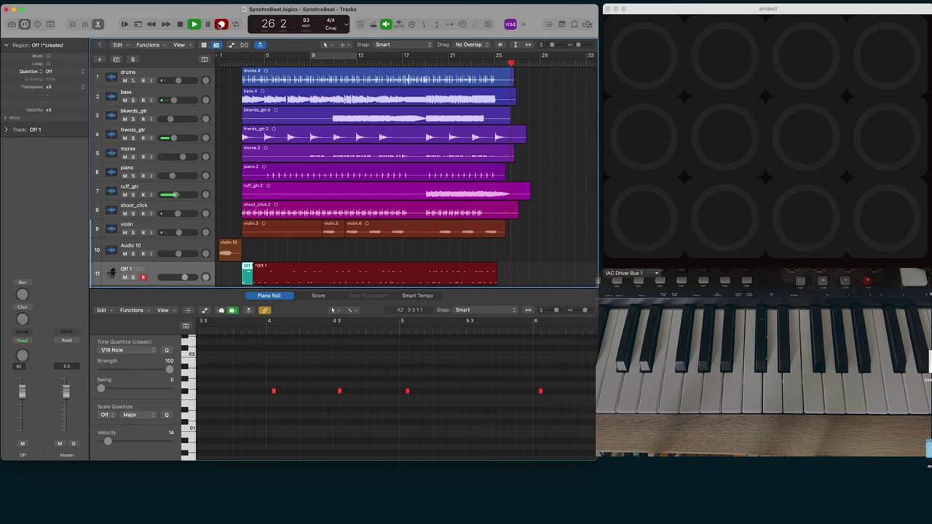
Step: Stop recording, zoom the Piano Roll out to the whole Off 1*joined region, and select all recorded notes
key(space)
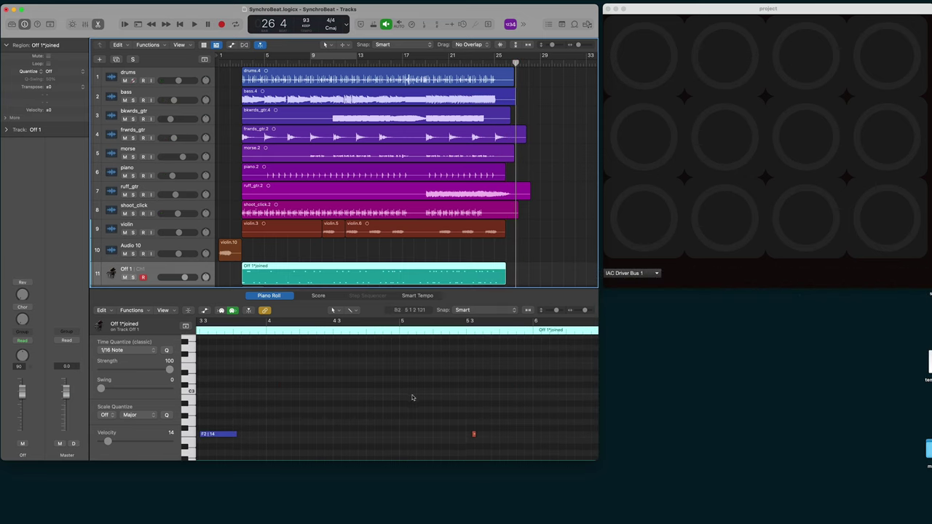
scroll(413, 398, down, 5)
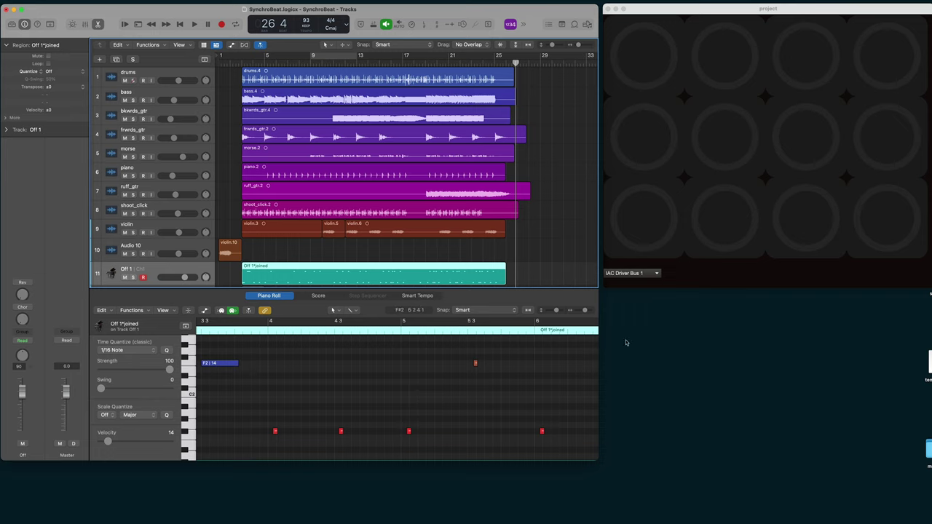
click(586, 311)
drag(582, 311, 574, 314)
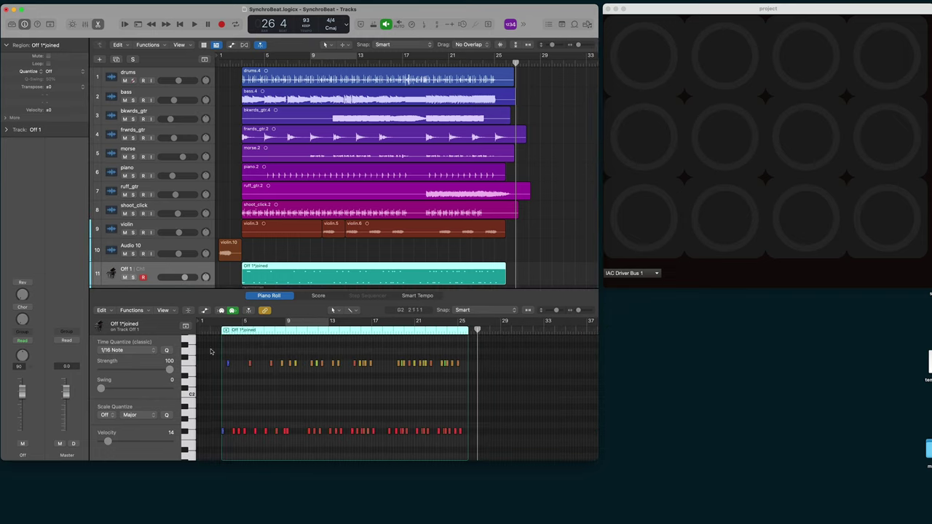
drag(211, 353, 482, 454)
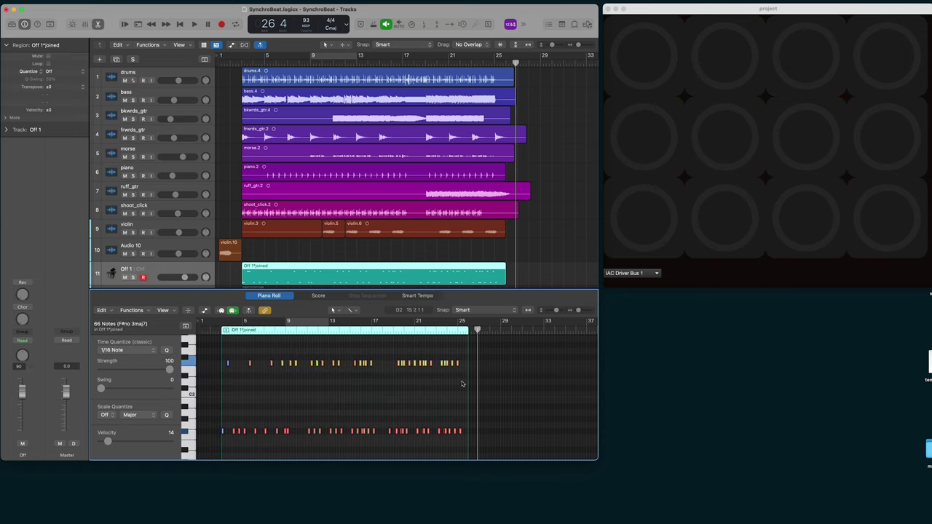
Step: Zoom back in to bars 3–8 and play back the recorded notes
drag(578, 312, 587, 315)
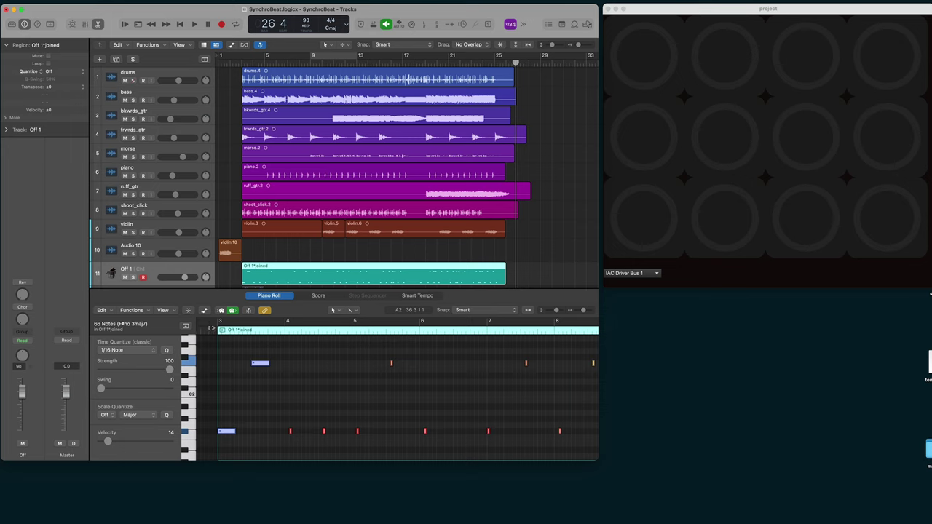
key(space)
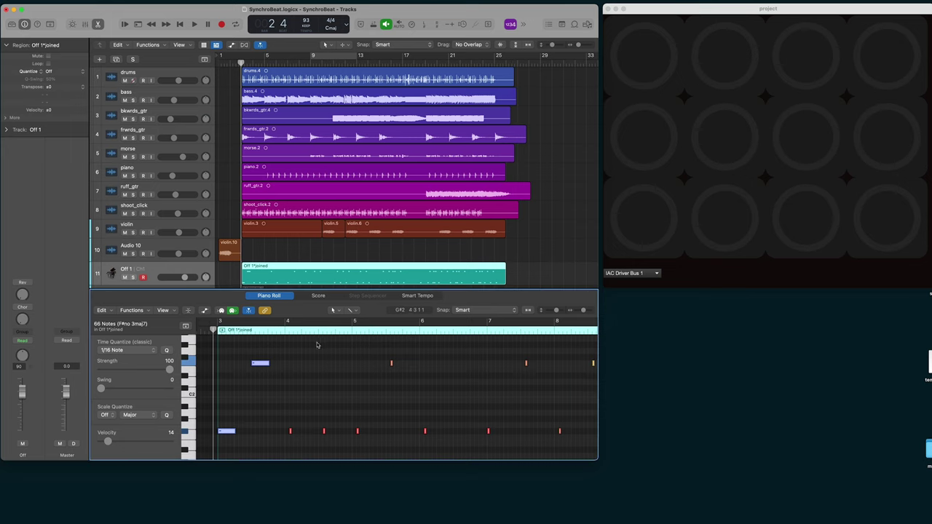
key(space)
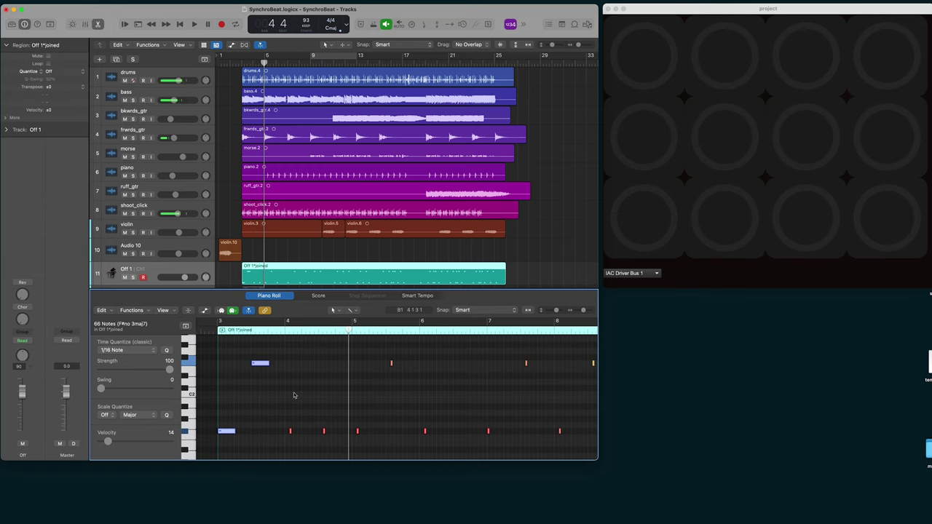
Step: Select all 64 notes and lower them to one equal low velocity with the Velocity Tool
drag(294, 364, 437, 431)
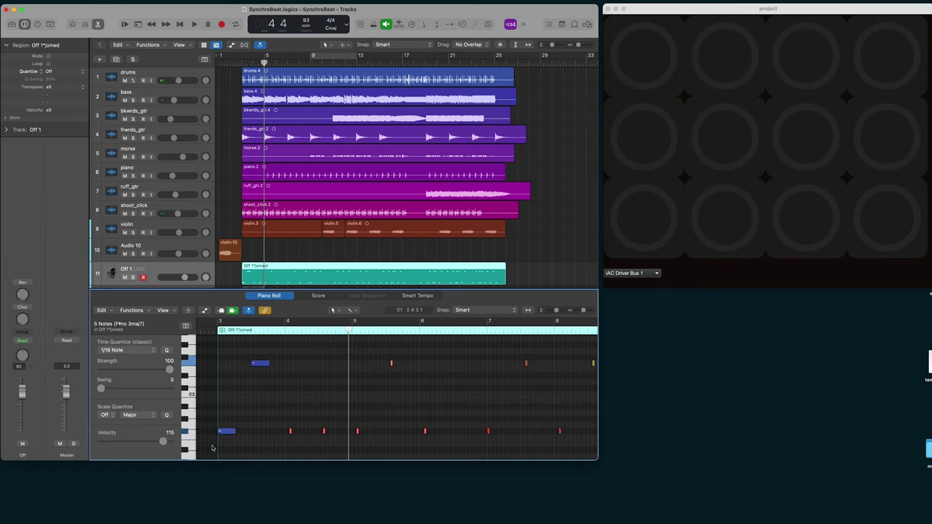
drag(582, 312, 578, 313)
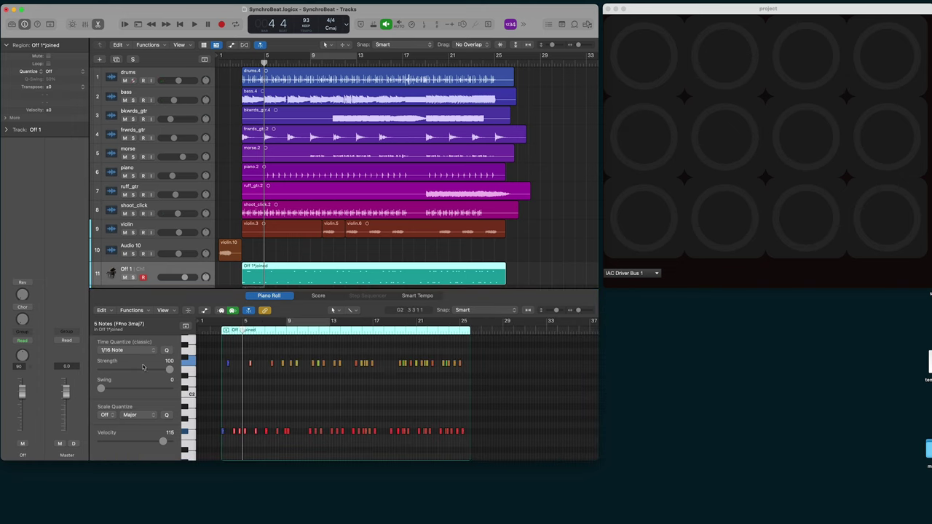
drag(234, 358, 501, 442)
click(336, 310)
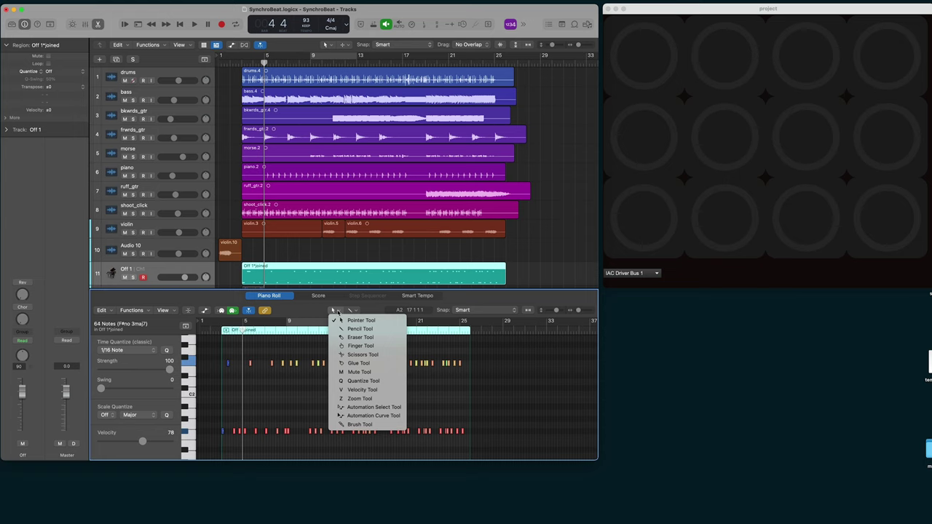
click(342, 390)
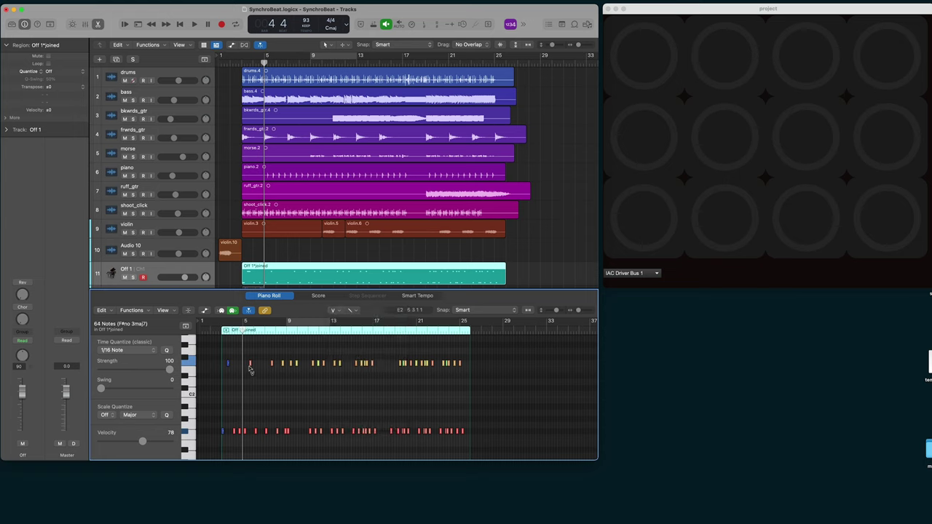
drag(251, 368, 240, 460)
Step: Return to the Pointer Tool, zoom to bars 3–21, and play from near bar 3 to hear the change
click(335, 310)
click(342, 320)
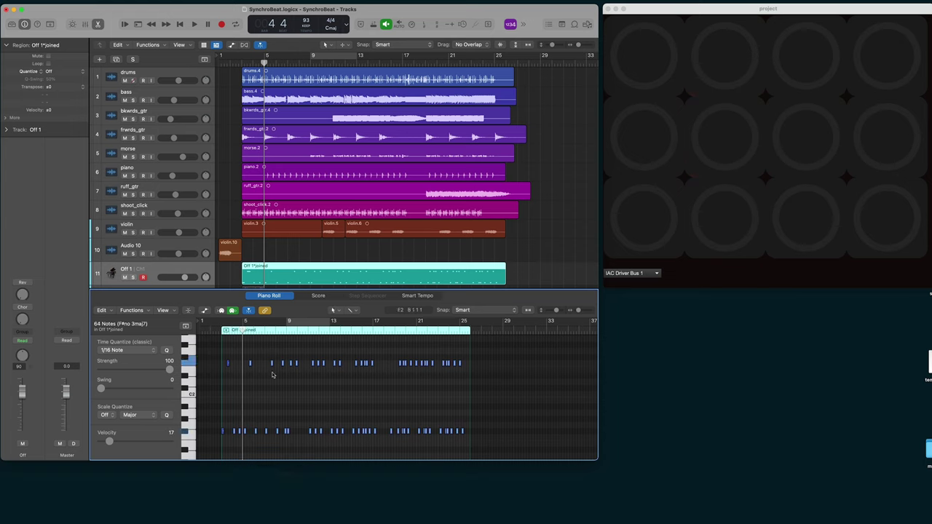
click(266, 380)
key(space)
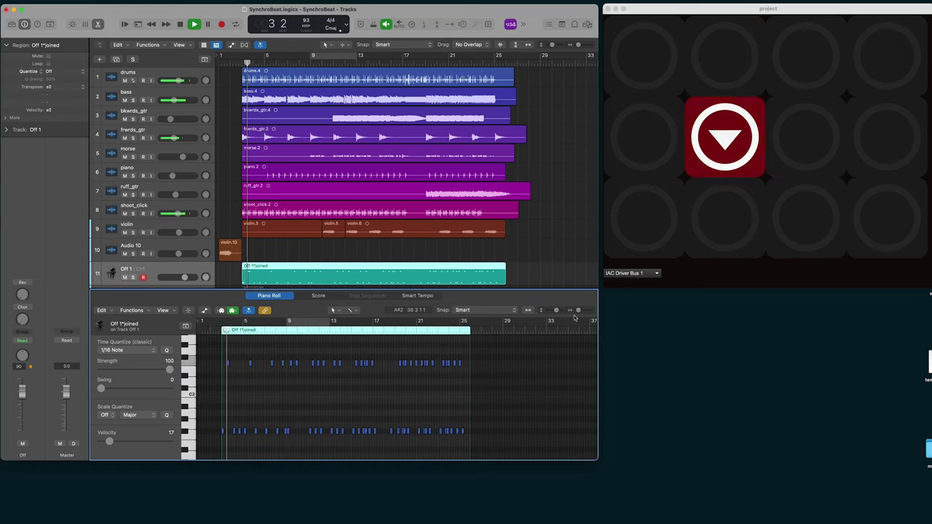
drag(578, 311, 581, 312)
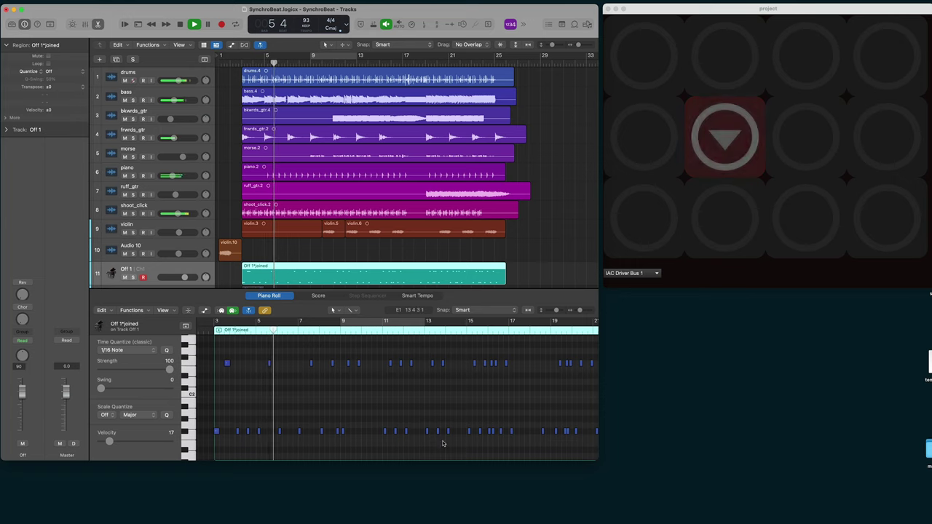
click(234, 361)
key(super+a)
key(shift+space)
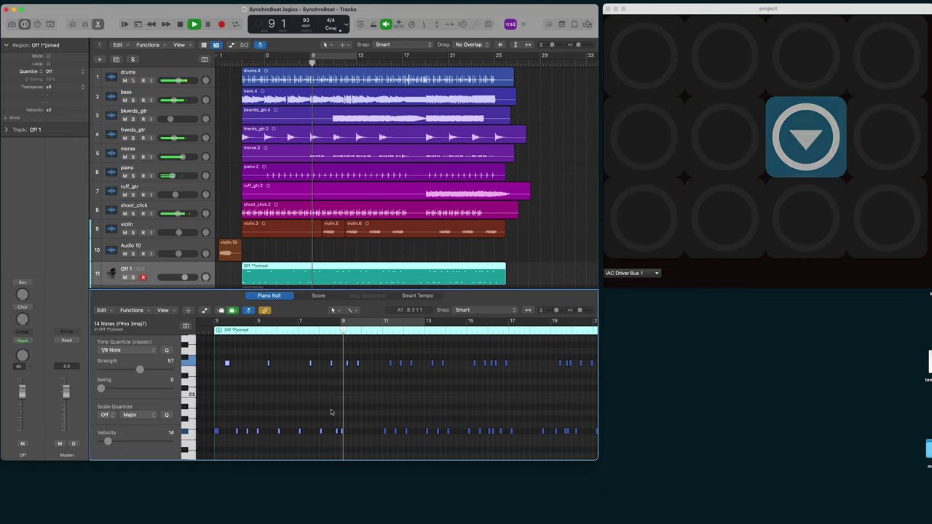
Step: Zoom in around bar 9 and audition the passage from about bar 8 2
key(space)
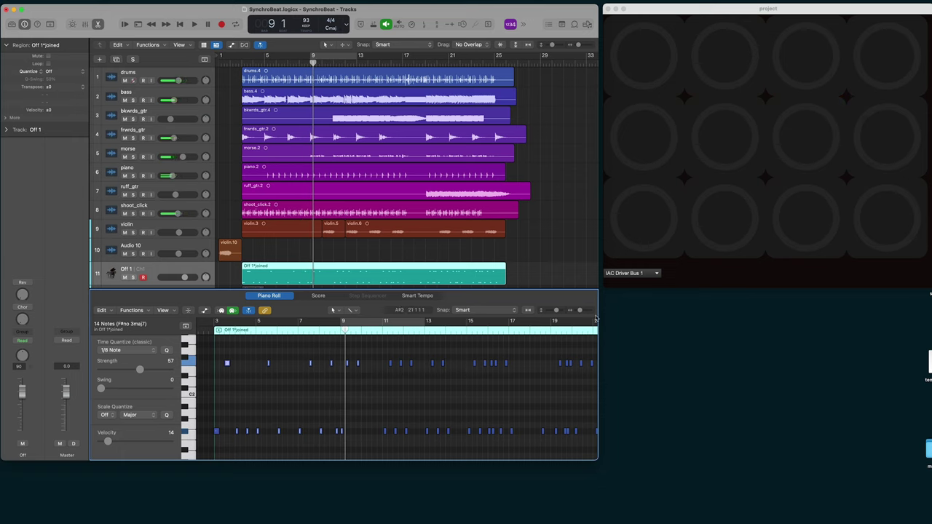
drag(581, 311, 584, 313)
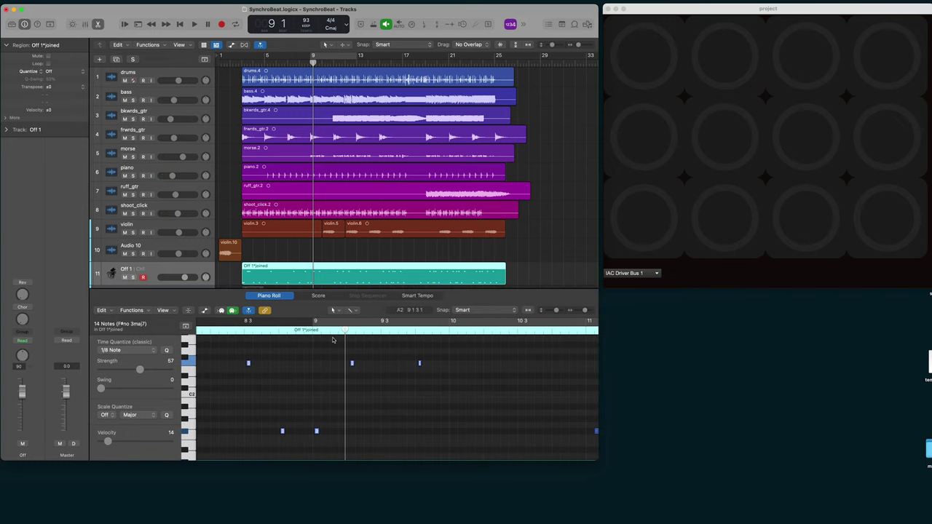
click(275, 331)
key(space)
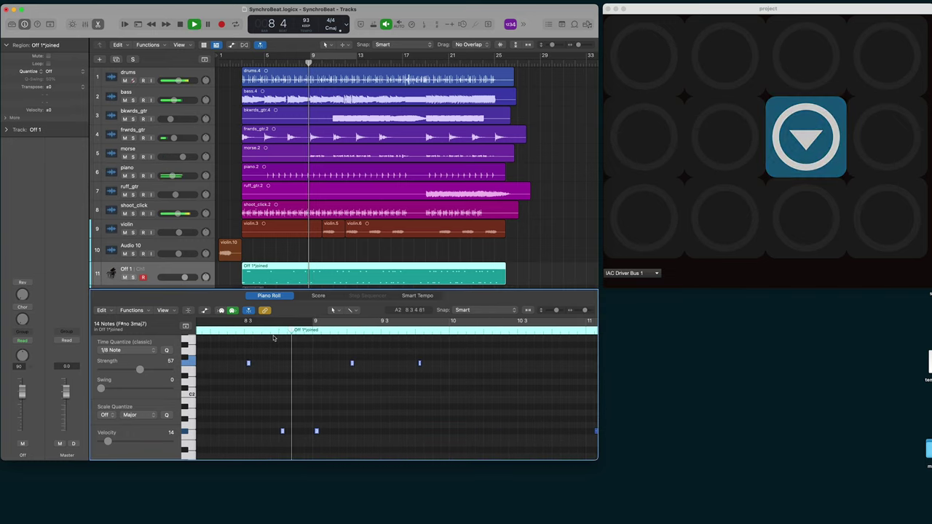
key(space)
click(231, 332)
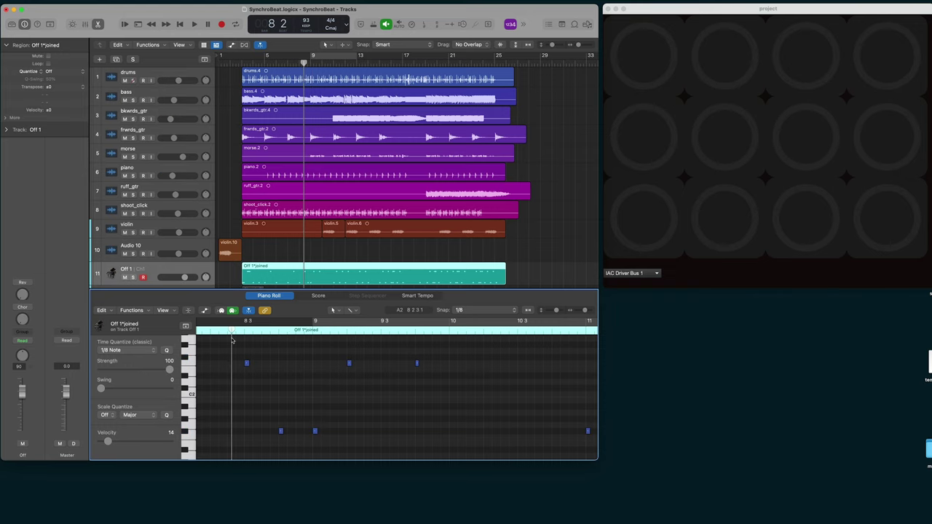
key(space)
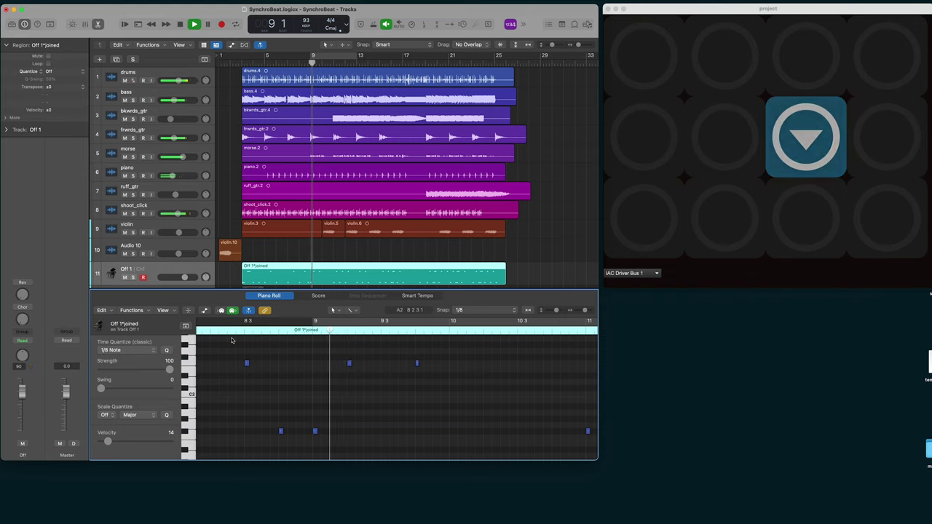
key(space)
Step: Set the F#1 note at bar 9 and the F2 note near bar 9 3 to velocity 1
click(315, 433)
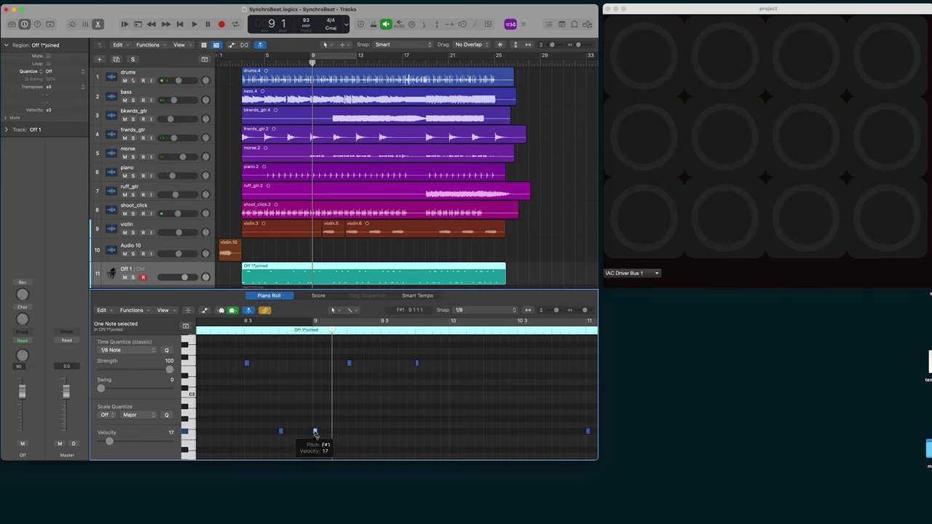
drag(314, 432, 311, 466)
drag(331, 330, 223, 333)
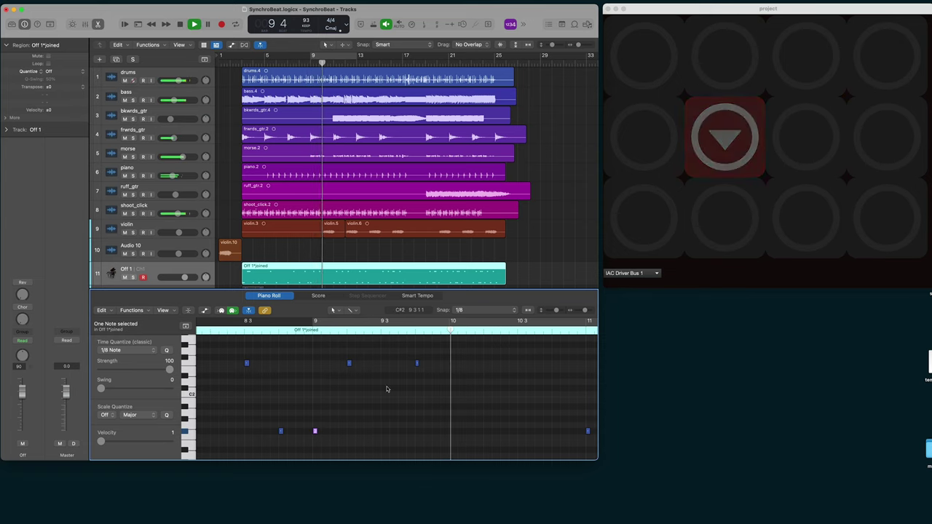
key(space)
click(417, 363)
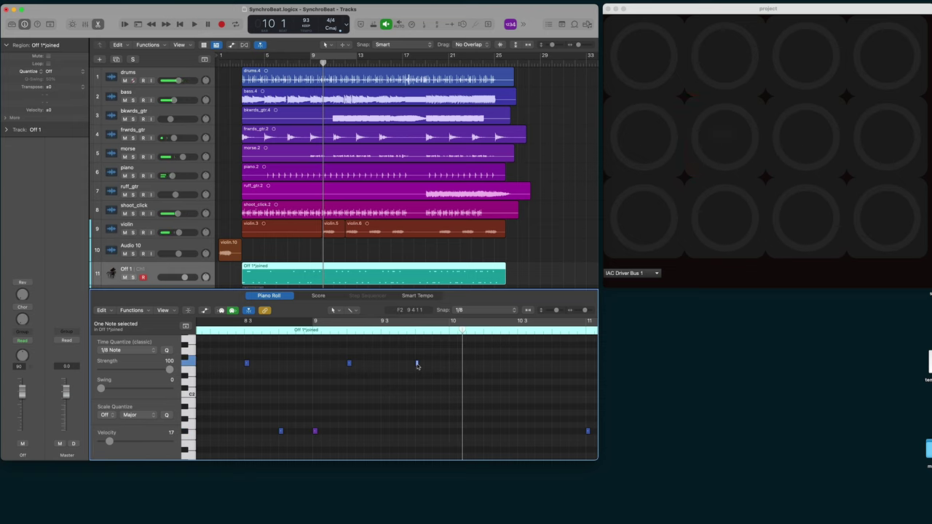
drag(417, 366, 417, 404)
Step: Audition from bar 9, then drop the F2 notes in bar 11 to velocity 1 and replay bar 11
key(space)
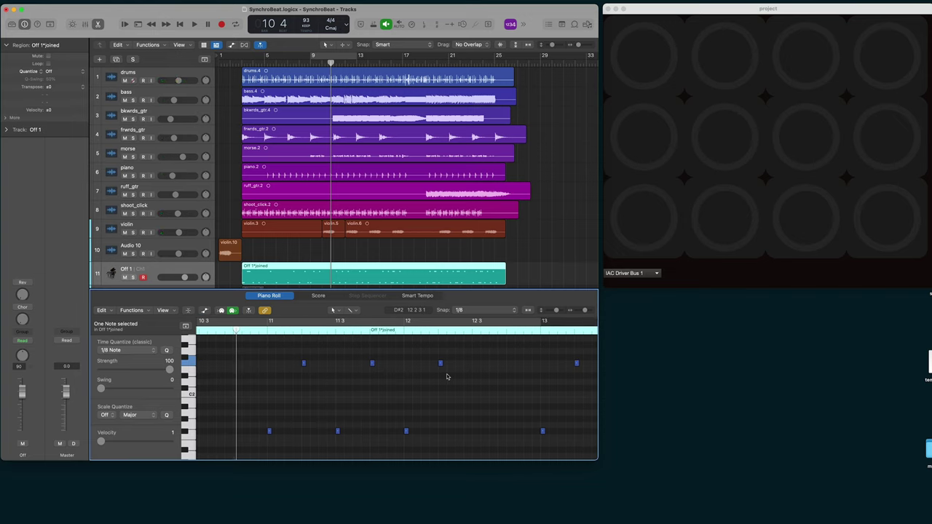
key(space)
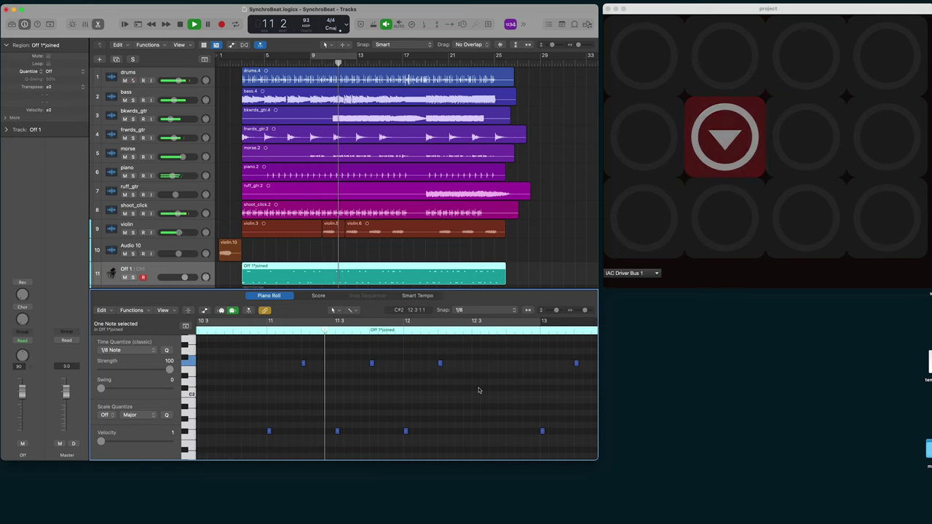
click(304, 362)
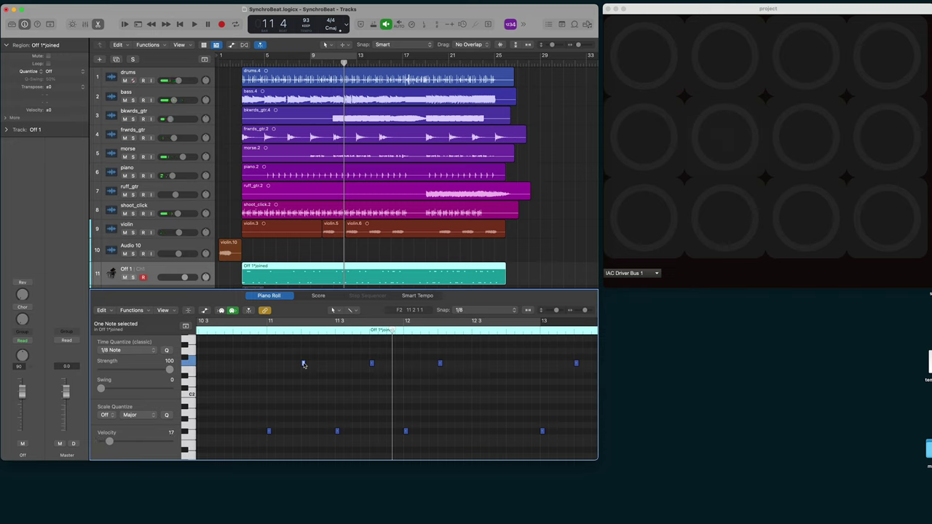
drag(304, 364, 304, 377)
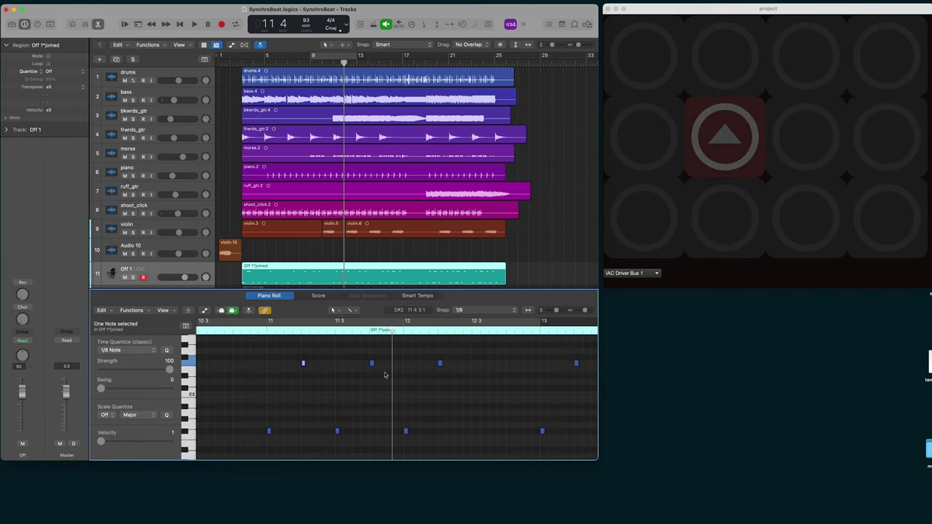
drag(371, 371, 372, 408)
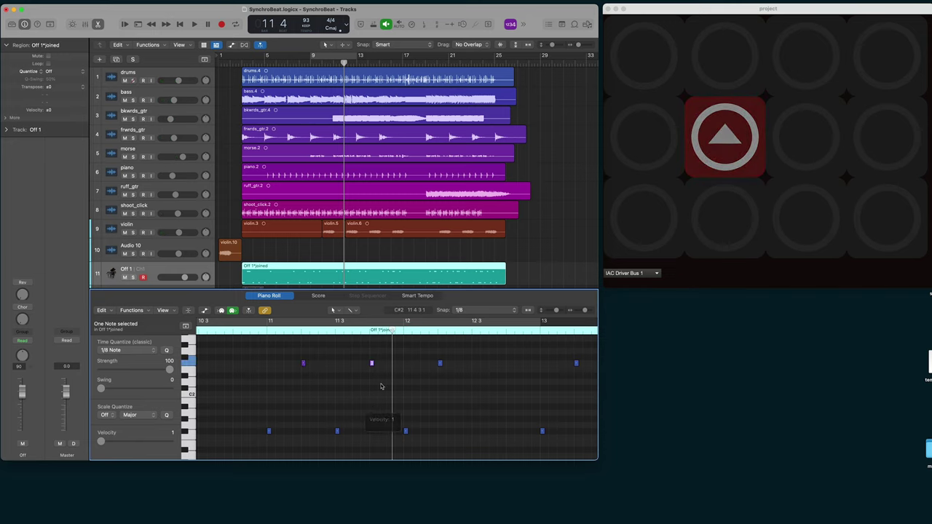
key(space)
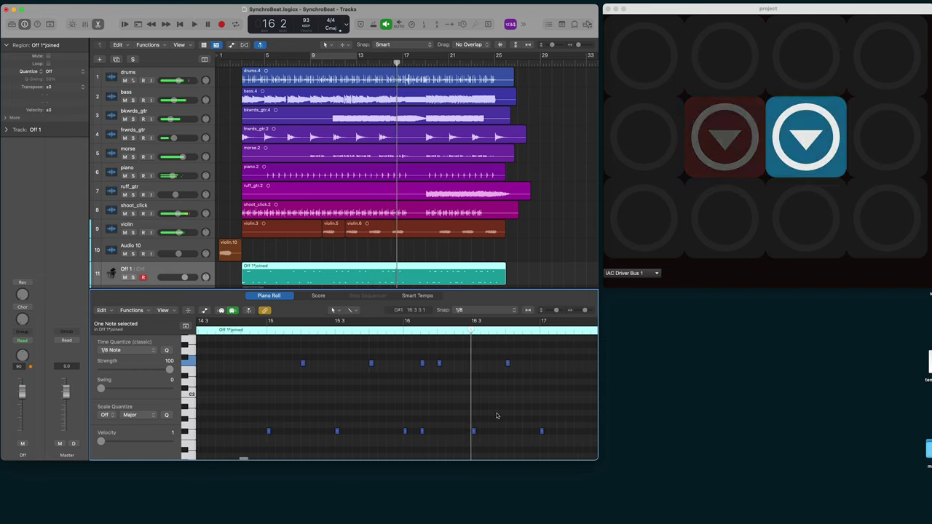
Step: Play the passage around bar 16 and lower the F#1 note at bar 16 to velocity 1
drag(480, 330, 406, 339)
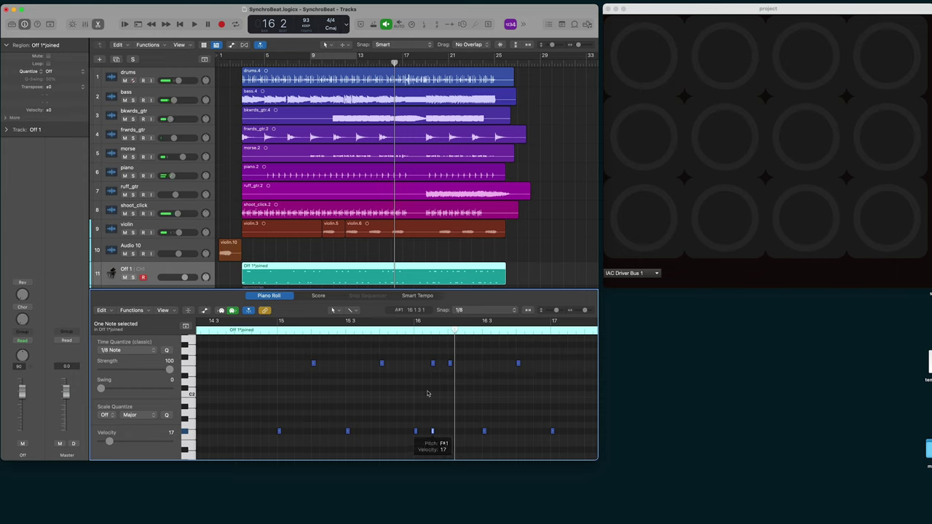
click(433, 364)
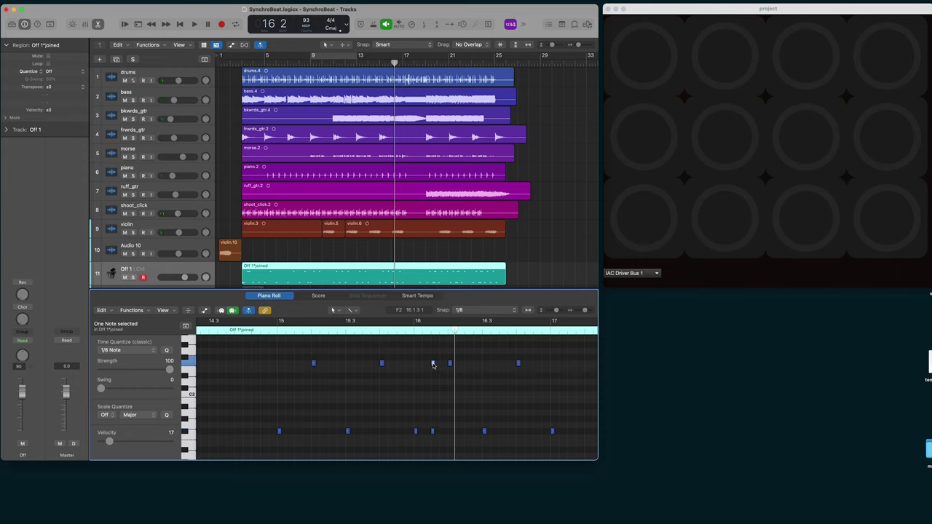
click(416, 433)
click(405, 322)
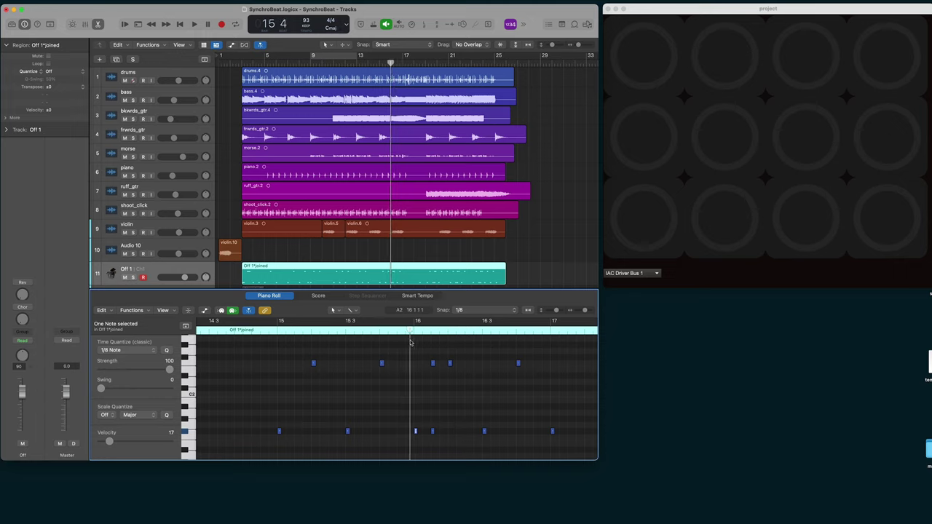
key(space)
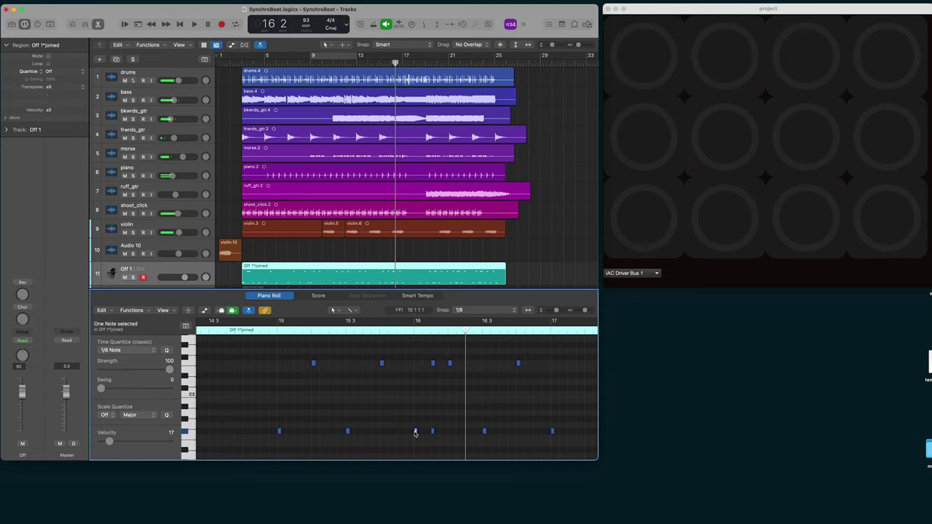
drag(415, 433, 412, 481)
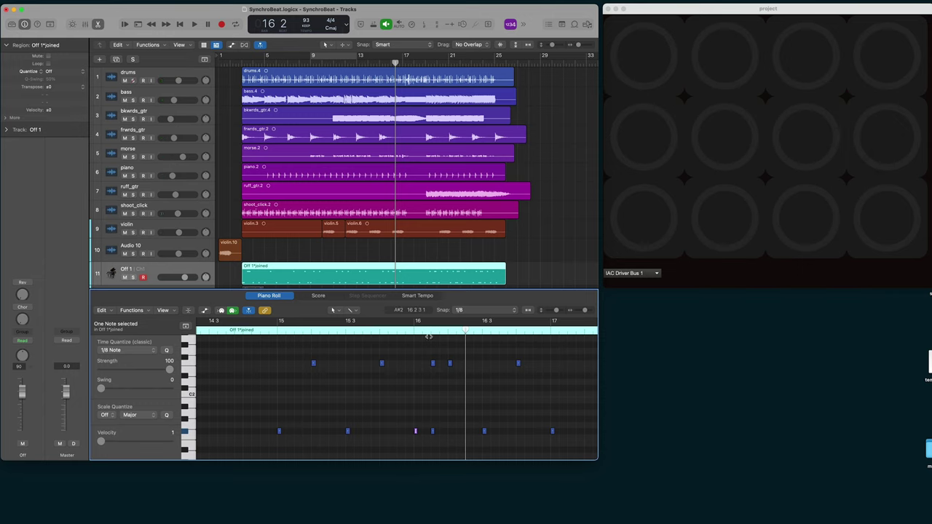
key(space)
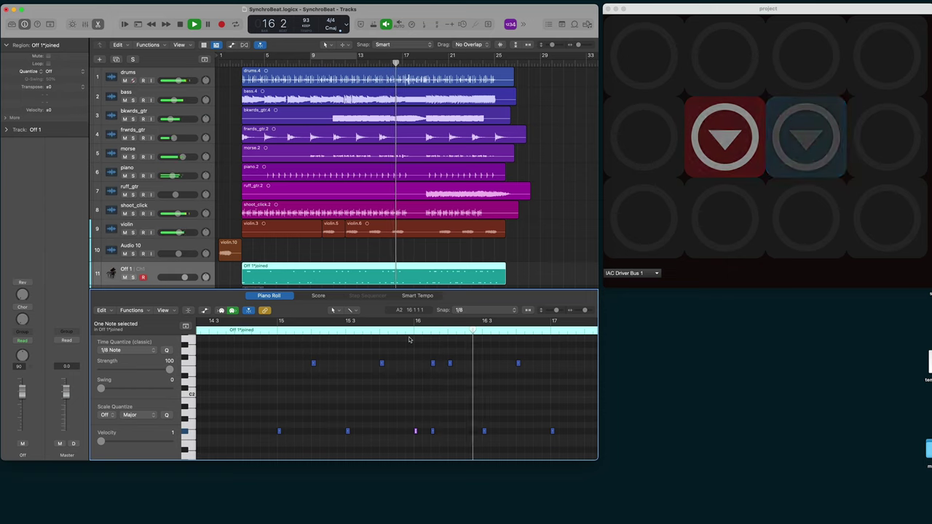
Step: Lower the F2 note just after bar 16 to velocity 1 and replay from before bar 16
key(space)
click(450, 363)
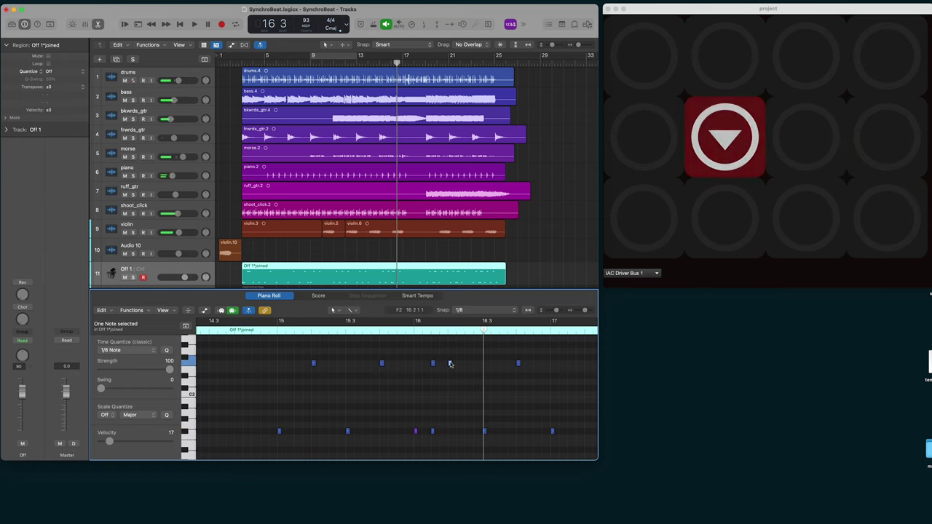
drag(450, 363, 453, 423)
click(406, 325)
key(space)
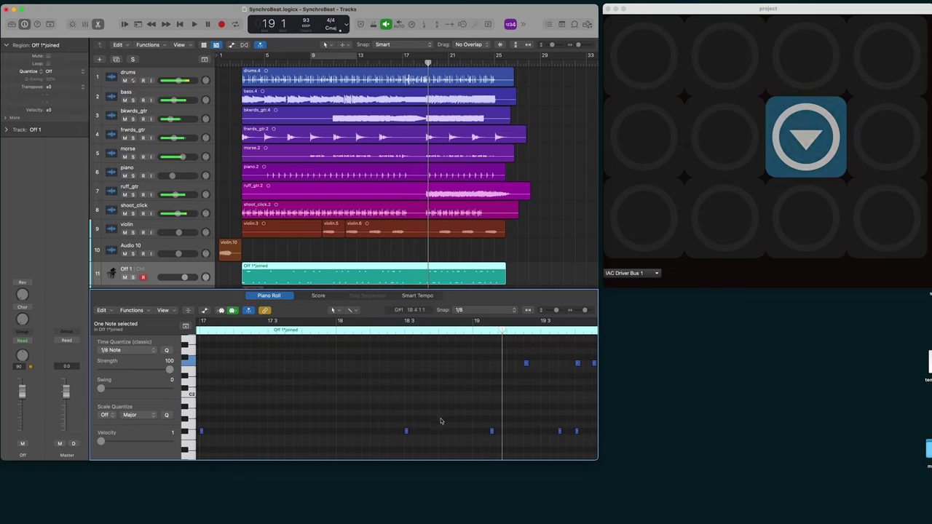
Step: Select the lower note at bar 18 3, scroll to bar 19, and select the next upper note there
drag(390, 418, 428, 450)
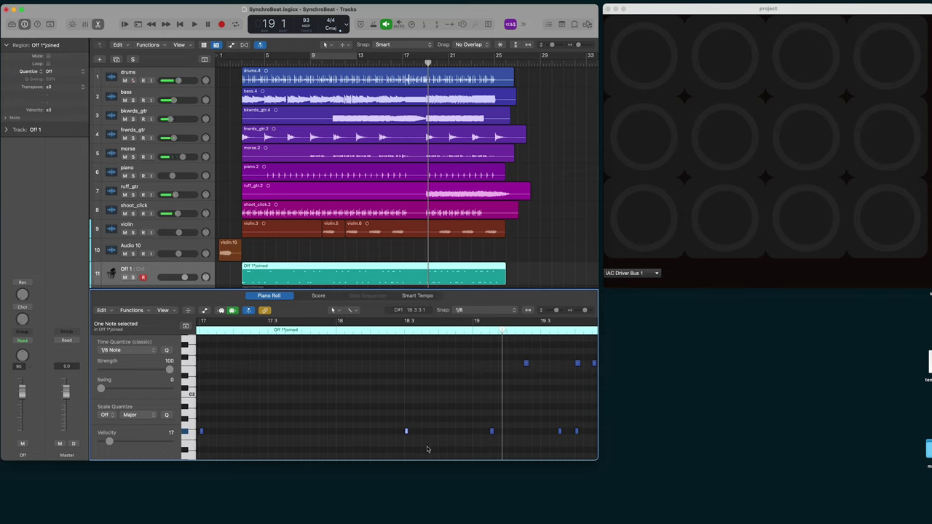
scroll(530, 366, right, 5)
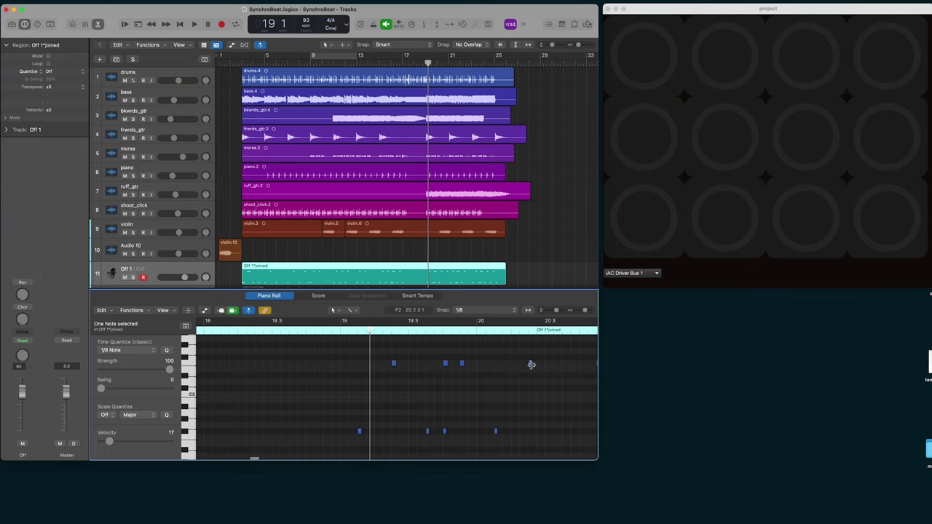
drag(368, 331, 321, 332)
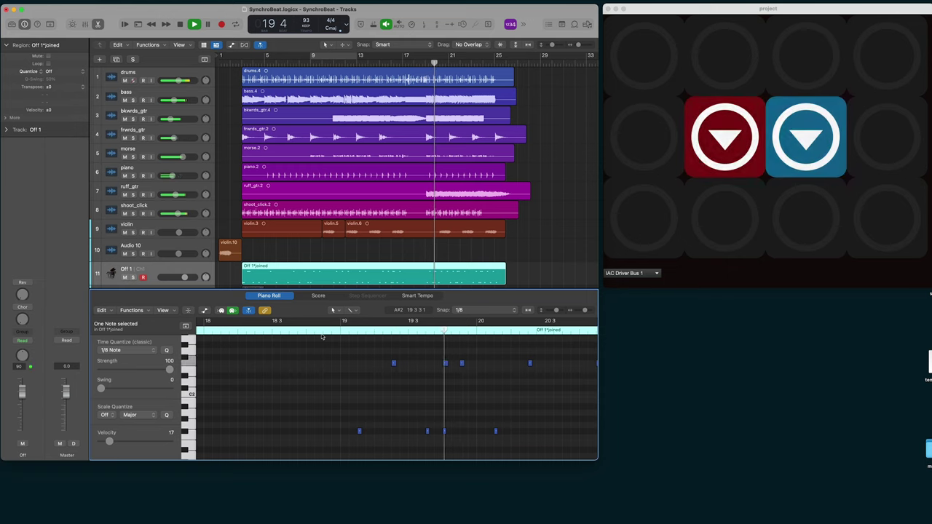
key(space)
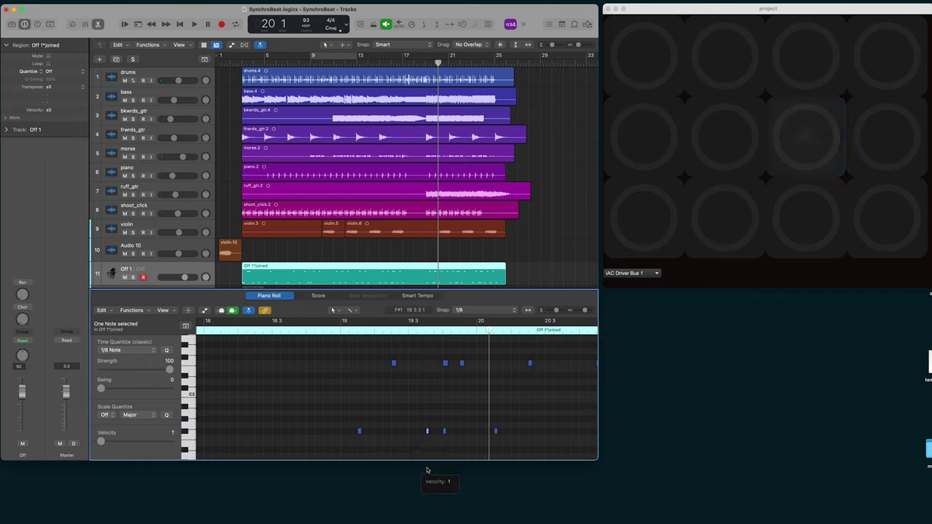
click(462, 364)
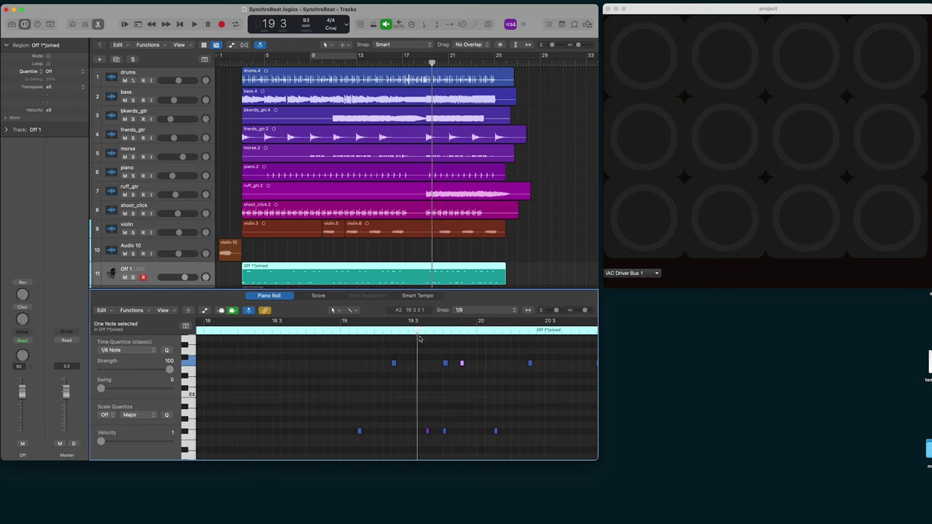
Step: Audition the notes from bar 21, drop the note near bar 23 3 to velocity 1, and replay
key(space)
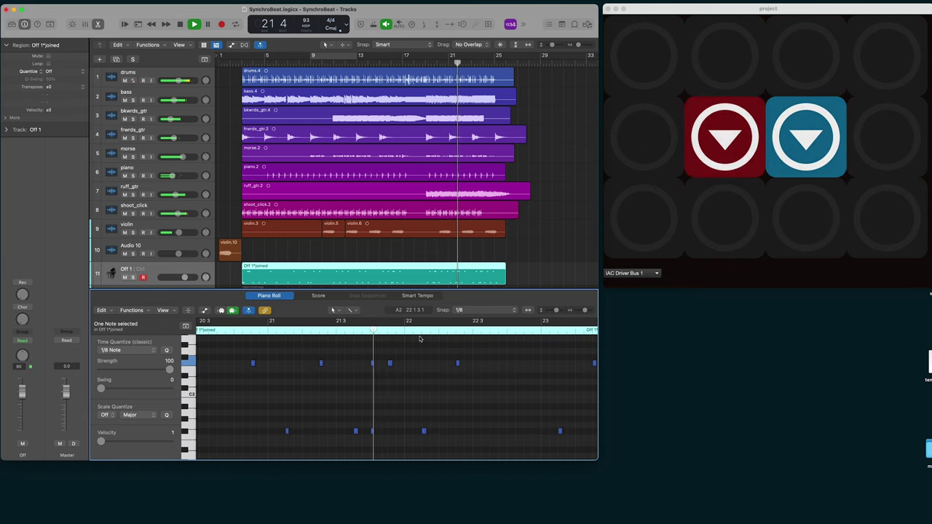
click(356, 433)
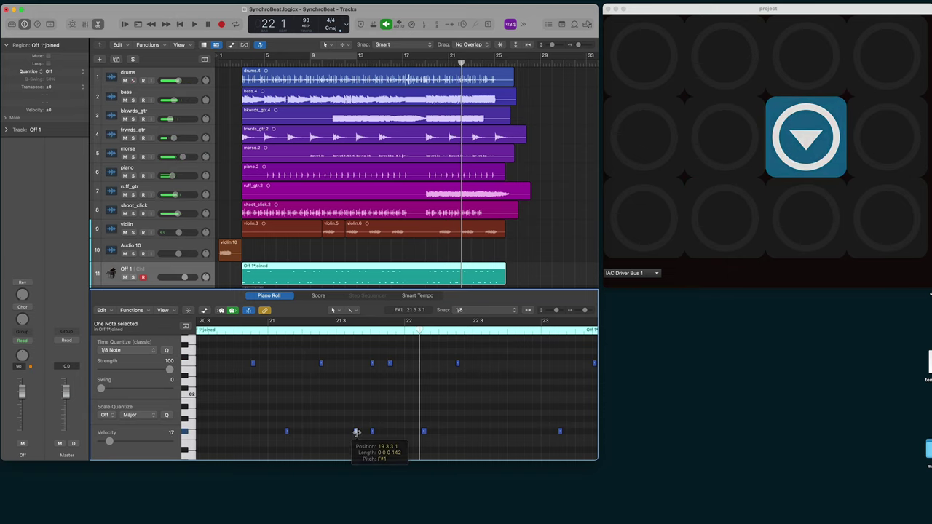
click(391, 365)
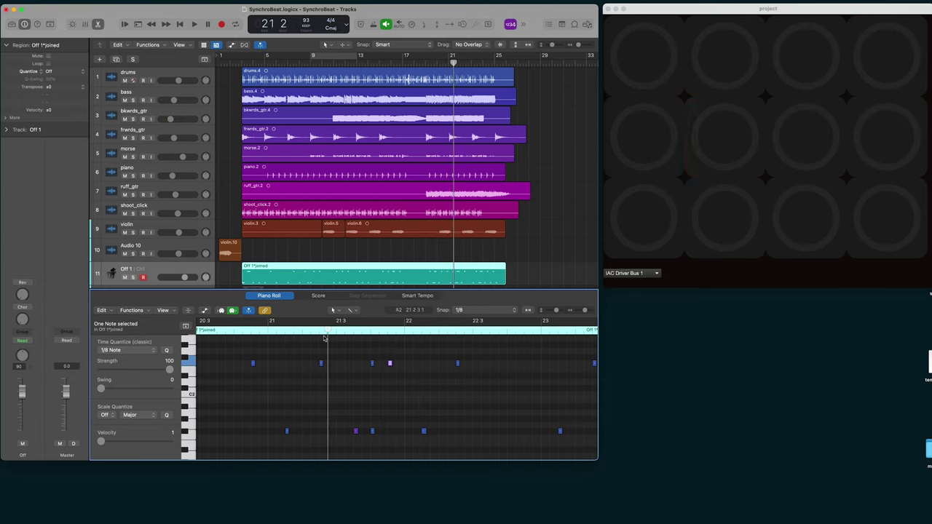
key(space)
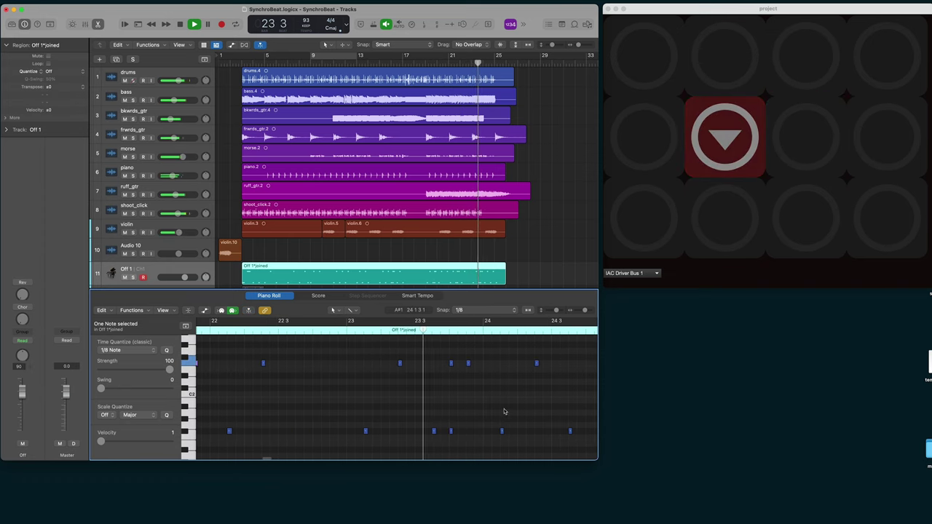
key(space)
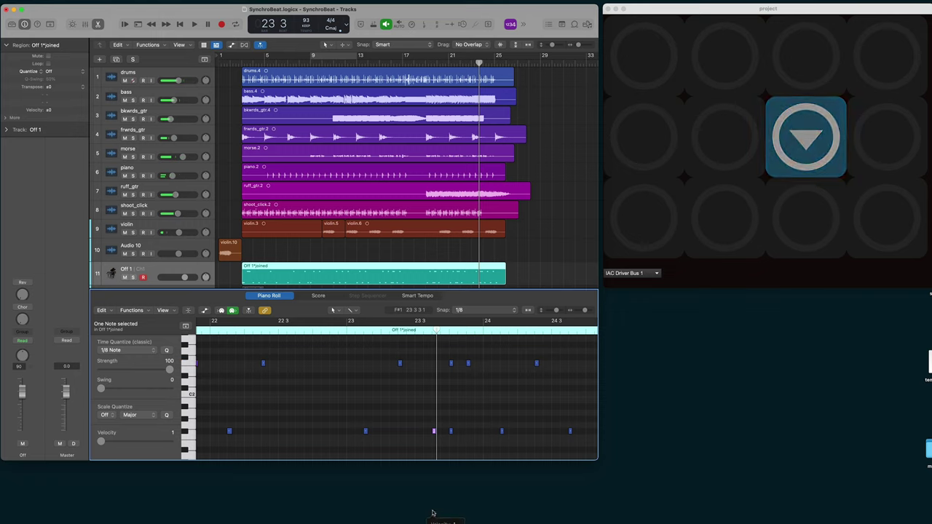
drag(469, 367, 472, 460)
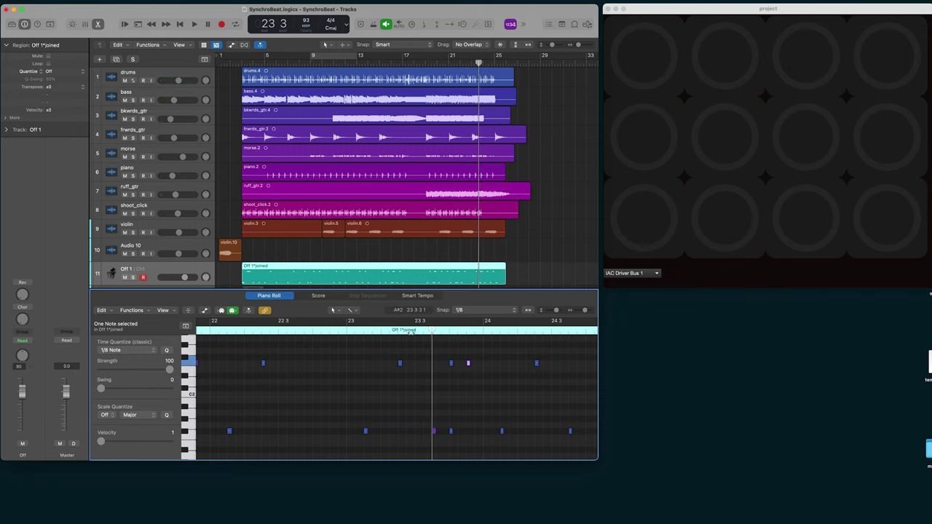
drag(431, 330, 417, 330)
key(space)
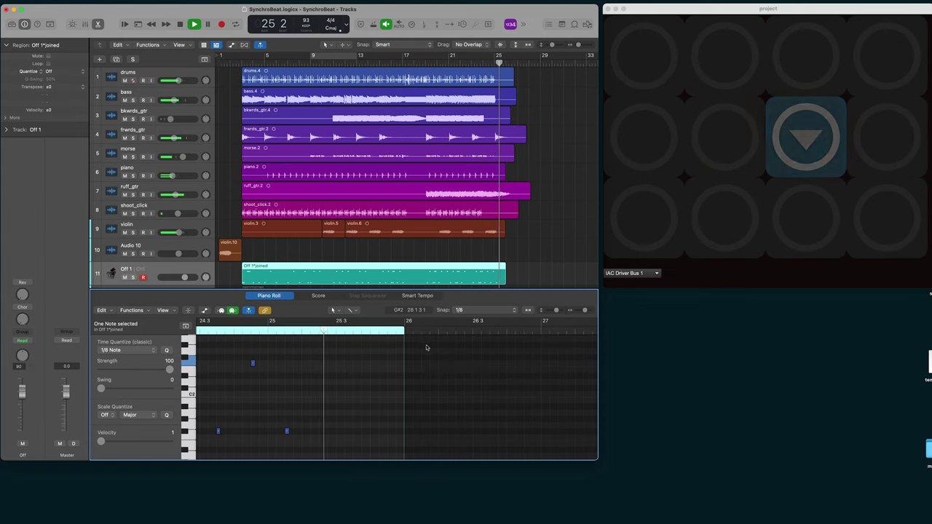
Step: Draw a new F2 note just after bar 25 and play from just before it
key(space)
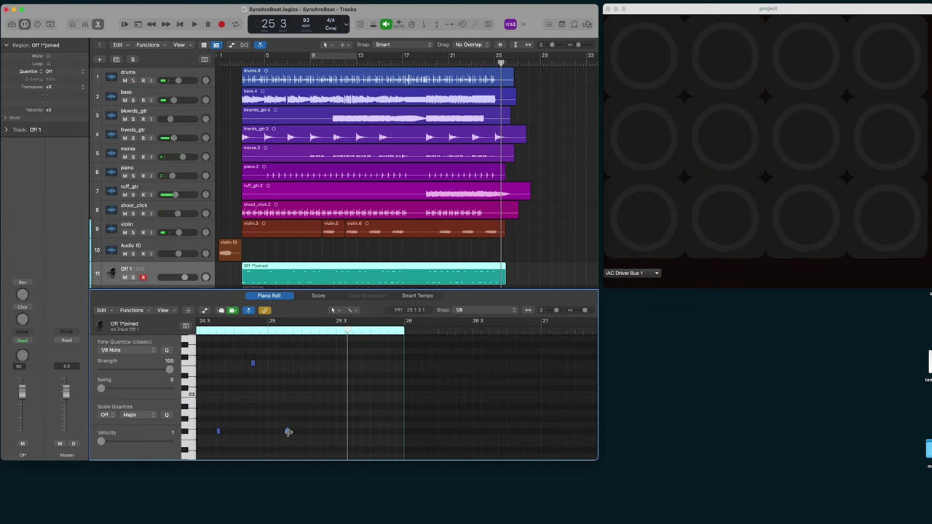
drag(289, 432, 288, 364)
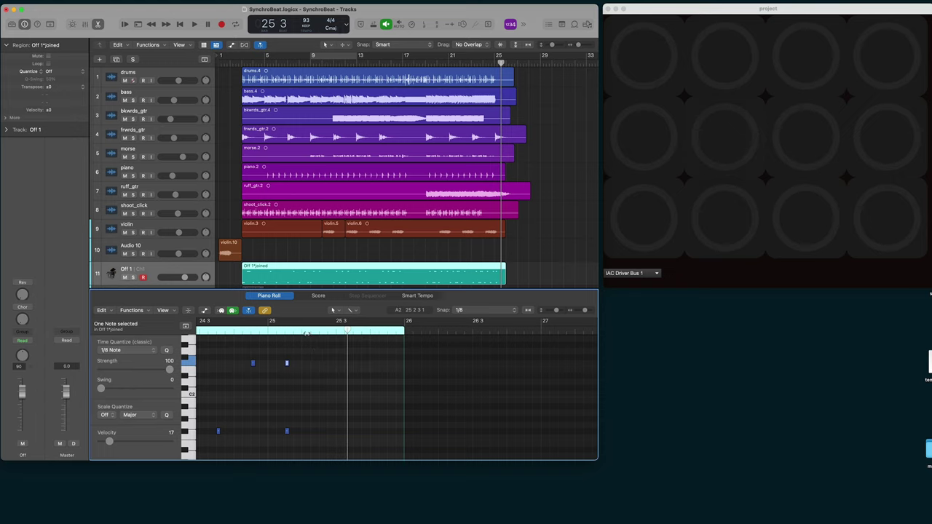
double_click(290, 335)
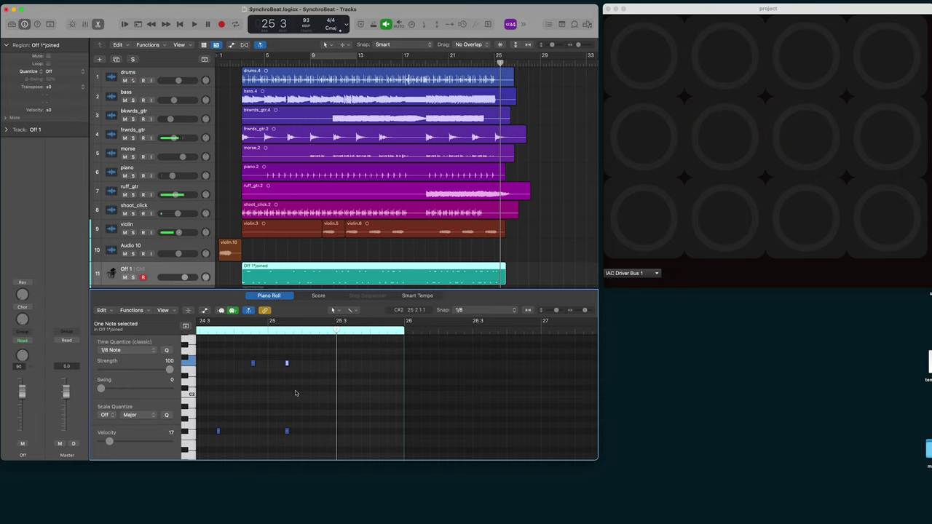
Step: Enlarge the Piano Roll, scroll back to bar 3, and drag the long F#1 note up to G4
scroll(300, 394, left, 5)
scroll(305, 396, left, 10)
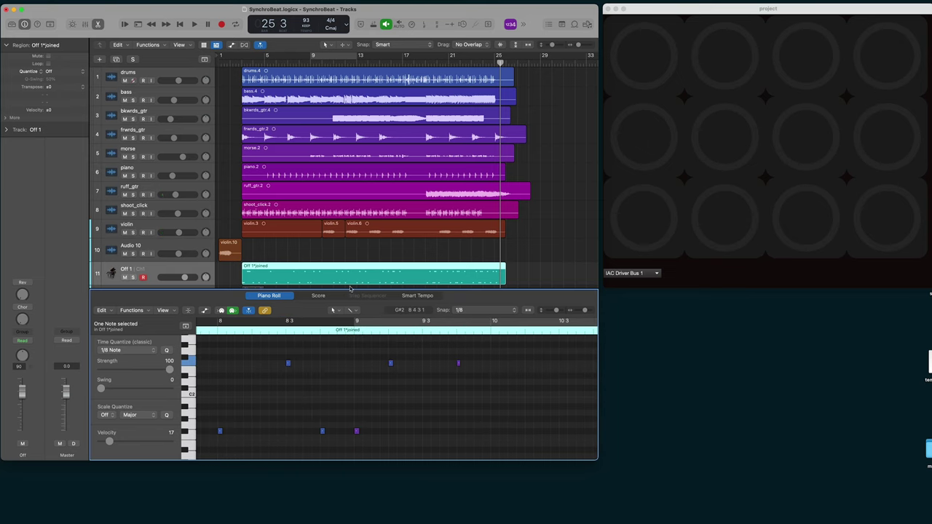
drag(348, 289, 348, 173)
scroll(352, 341, left, 4)
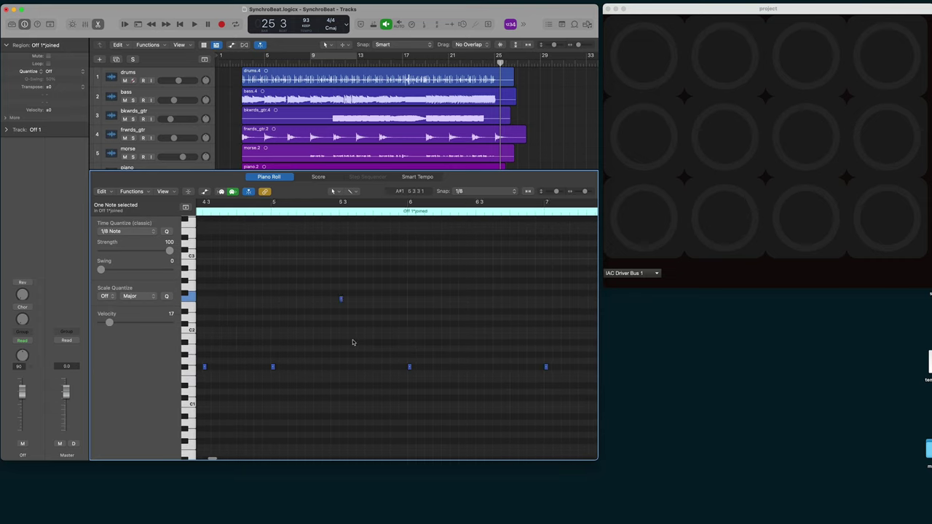
scroll(351, 341, left, 3)
scroll(351, 342, left, 5)
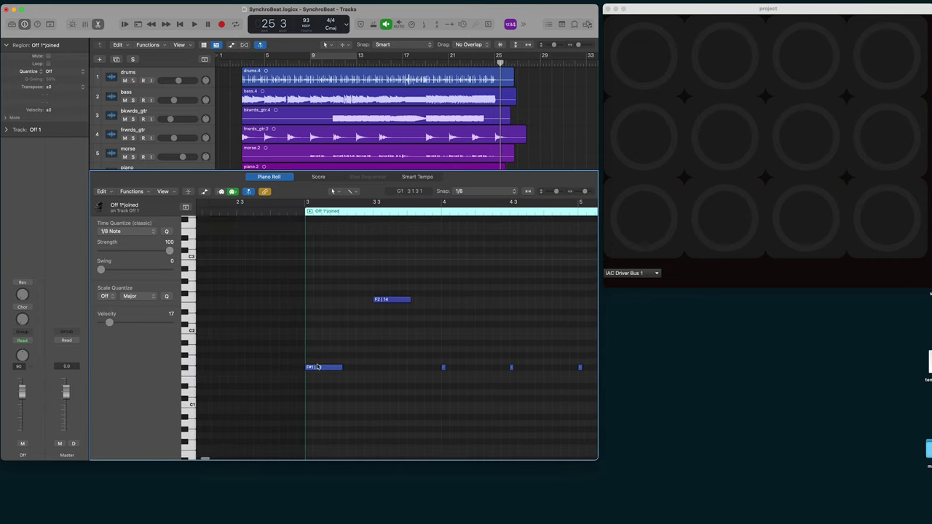
drag(317, 367, 318, 256)
scroll(361, 286, up, 3)
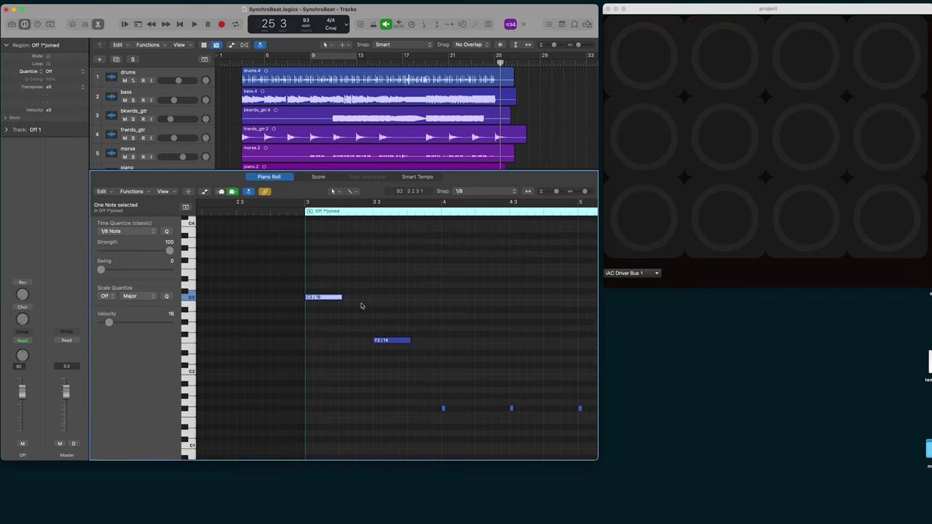
drag(329, 298, 322, 281)
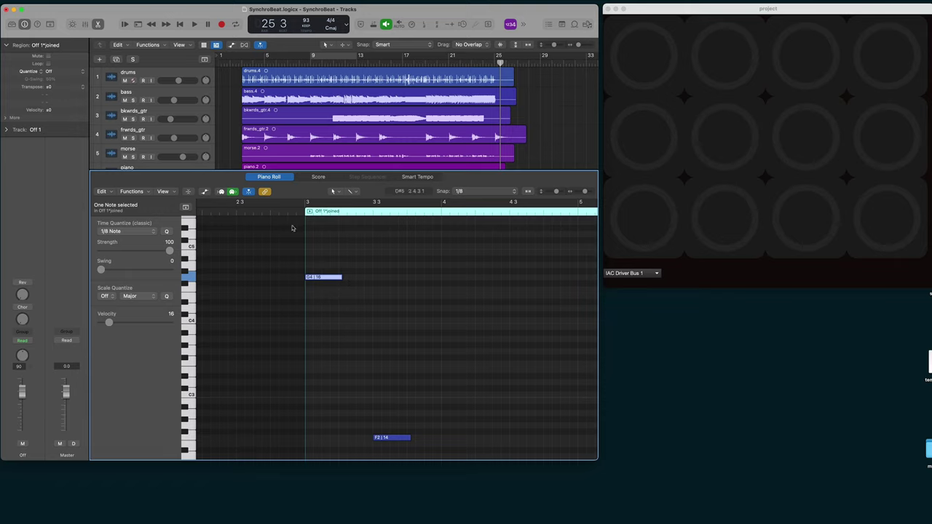
Step: Audition the passage around bar 3 and raise the long note by two semitones to A#4
click(239, 54)
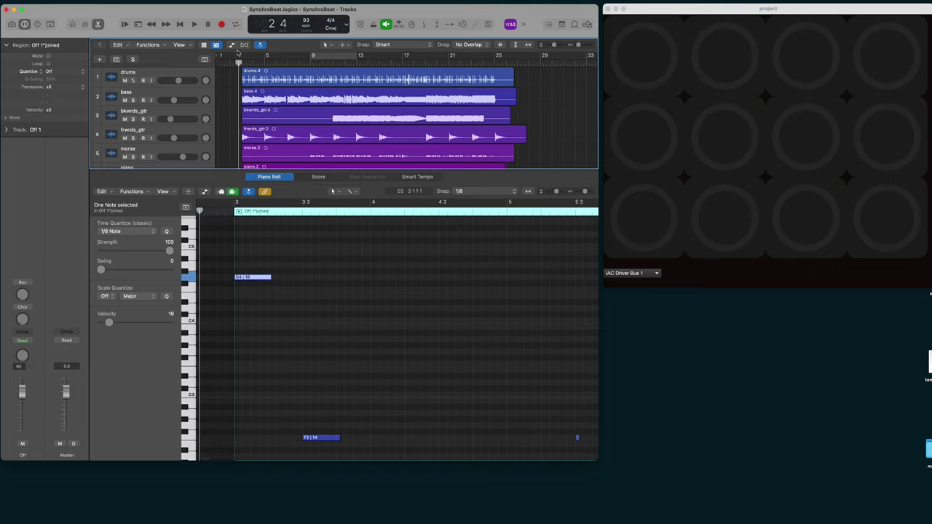
key(space)
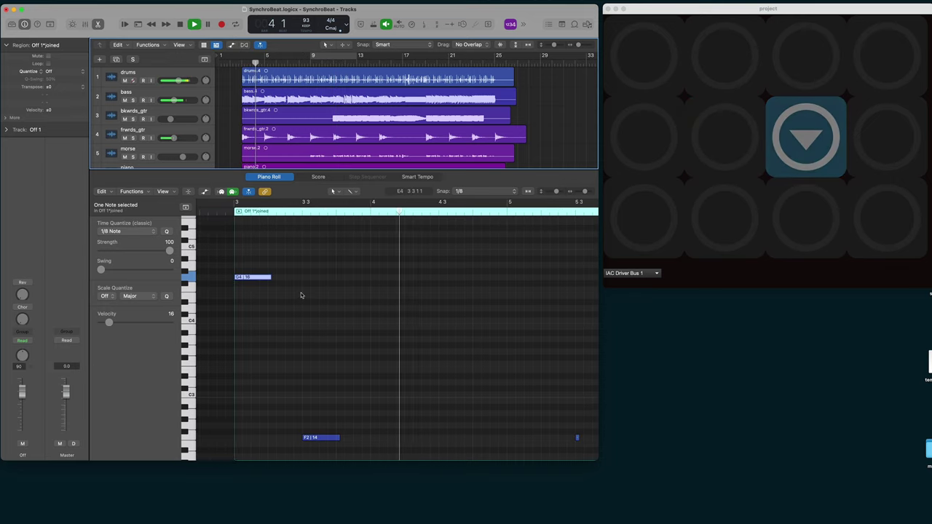
key(space)
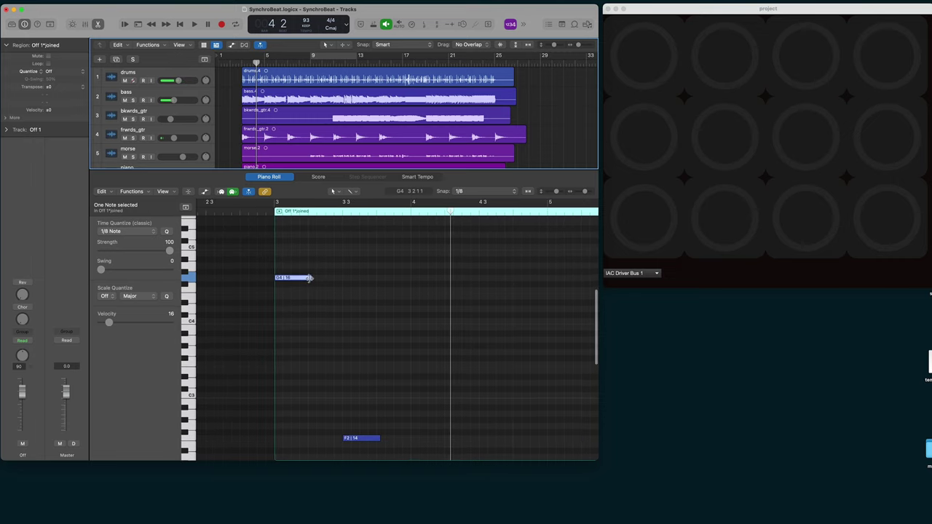
drag(448, 211, 445, 211)
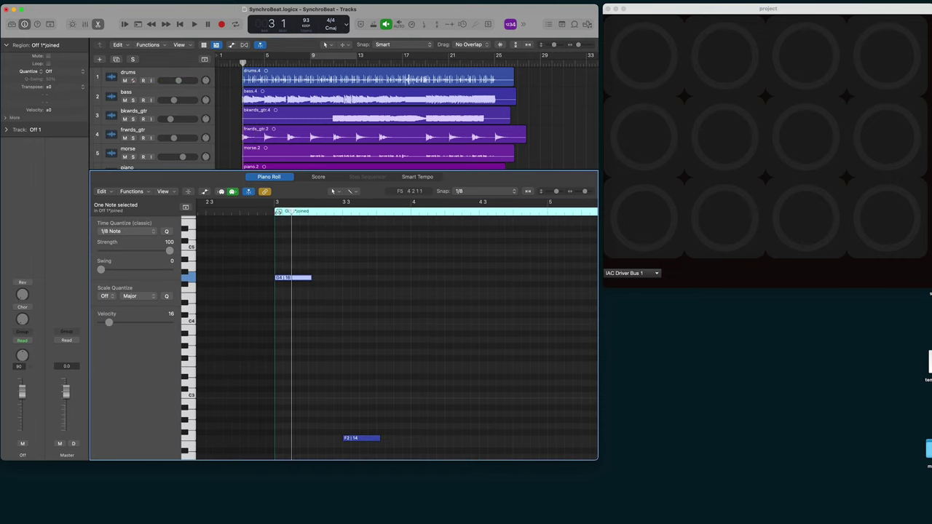
drag(283, 211, 251, 211)
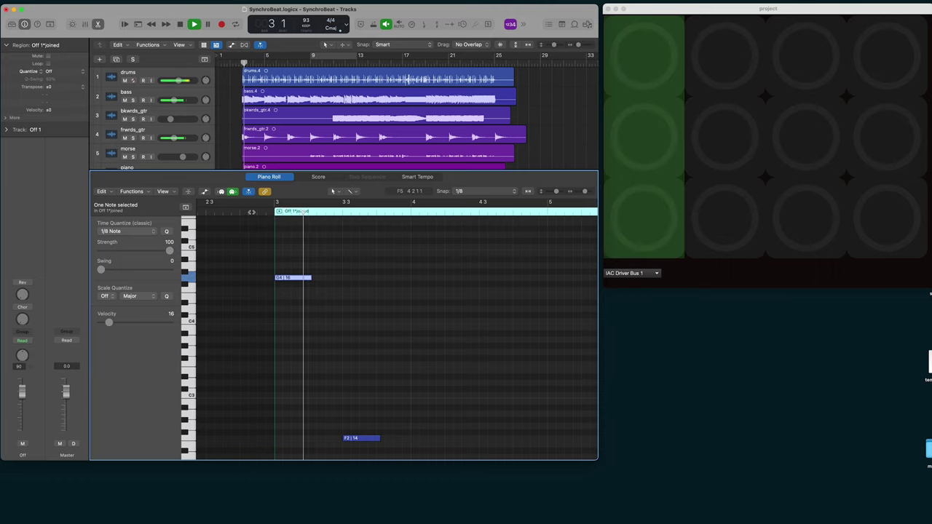
key(space)
drag(292, 279, 503, 269)
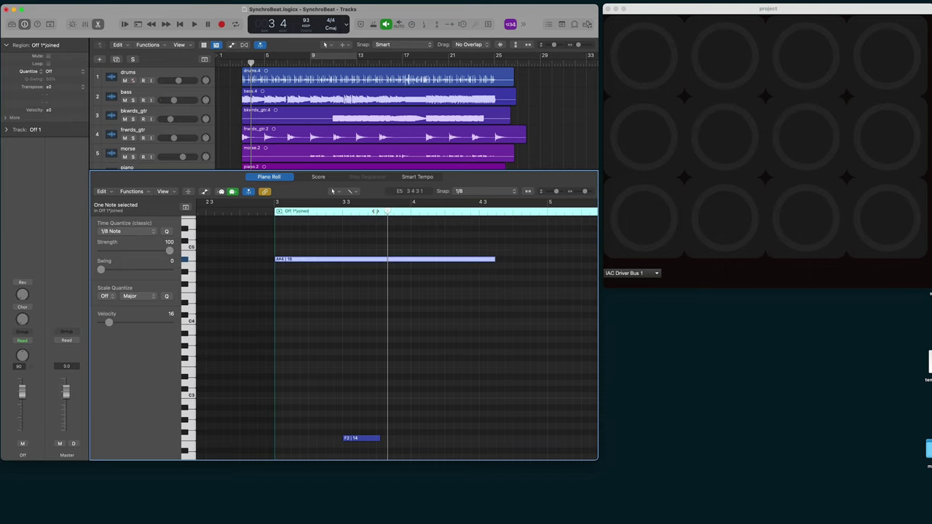
Step: Move the A#4 note later to start at bar 3 3 and replay from near bar 3
key(shift+space)
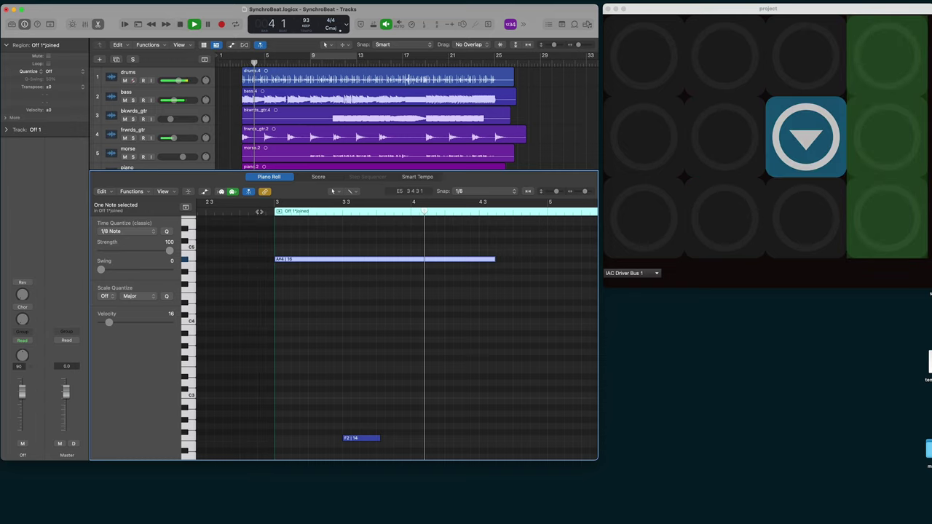
key(space)
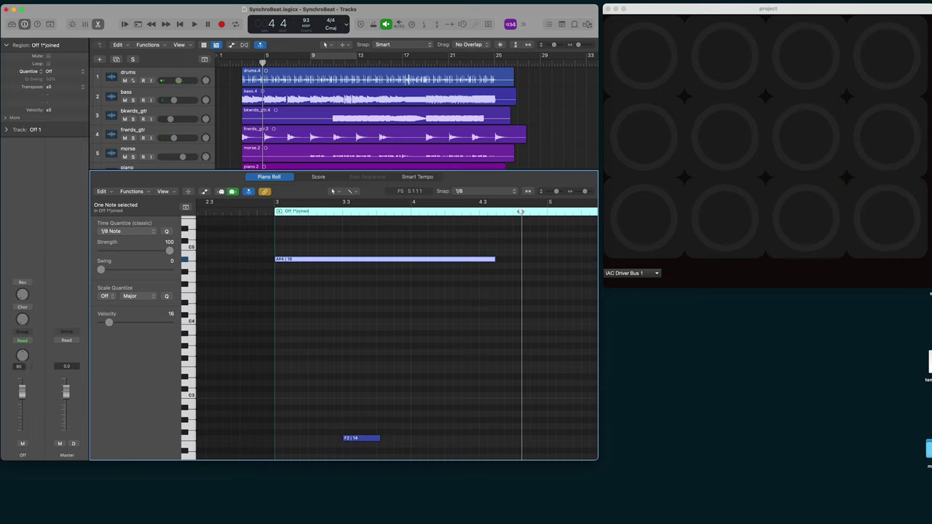
key(space)
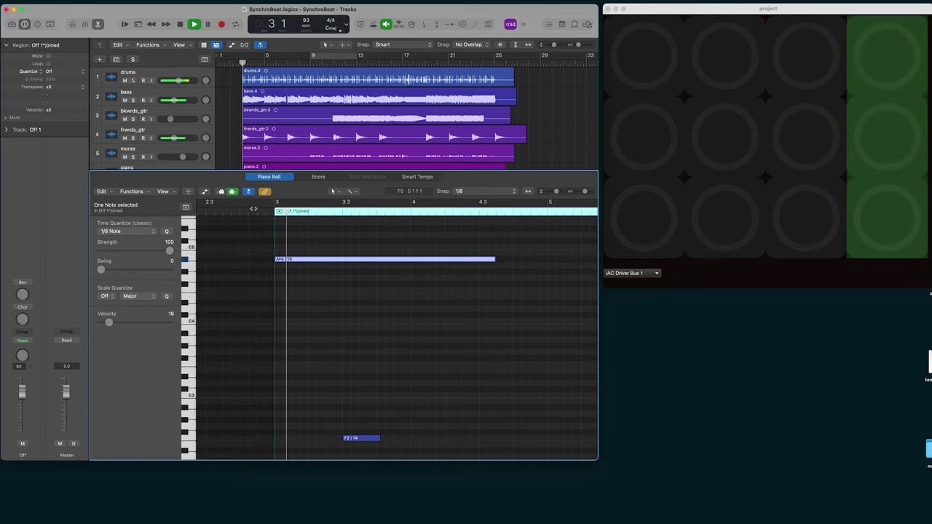
key(space)
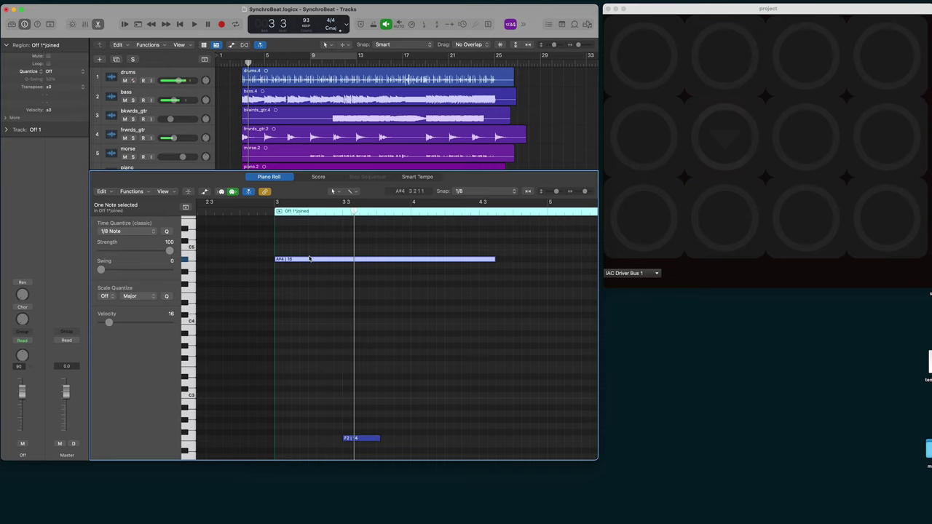
drag(308, 260, 376, 259)
key(space)
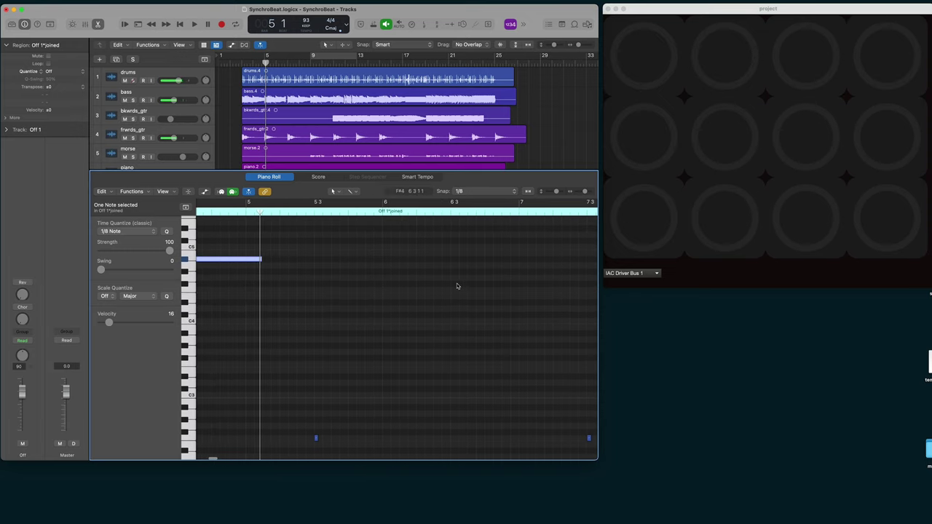
Step: End the high note at bar 5 and add a lower C4 copy from bar 5 to about 6 3
drag(409, 260, 393, 260)
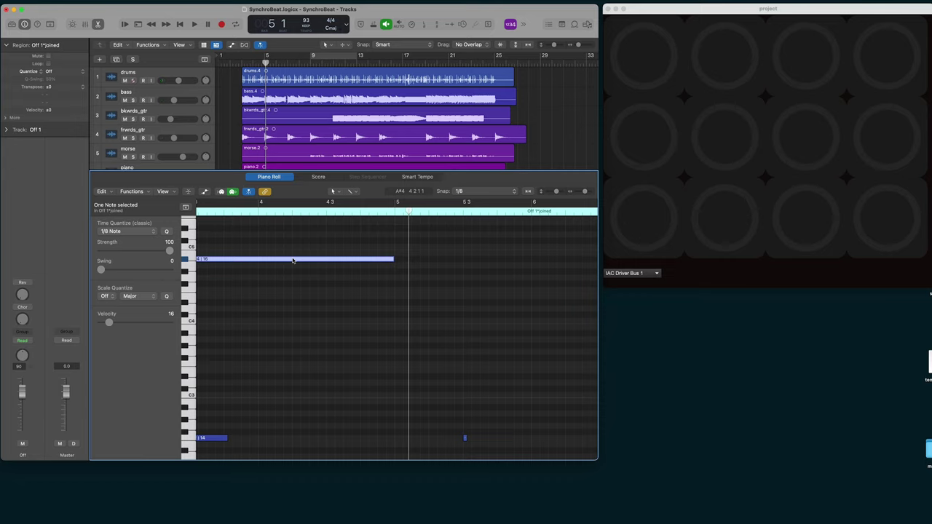
drag(293, 260, 475, 276)
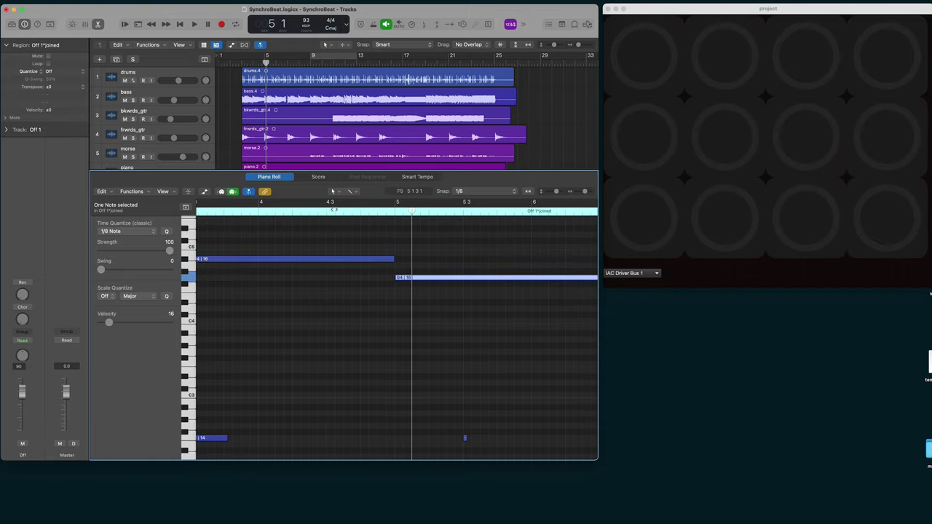
drag(411, 211, 304, 210)
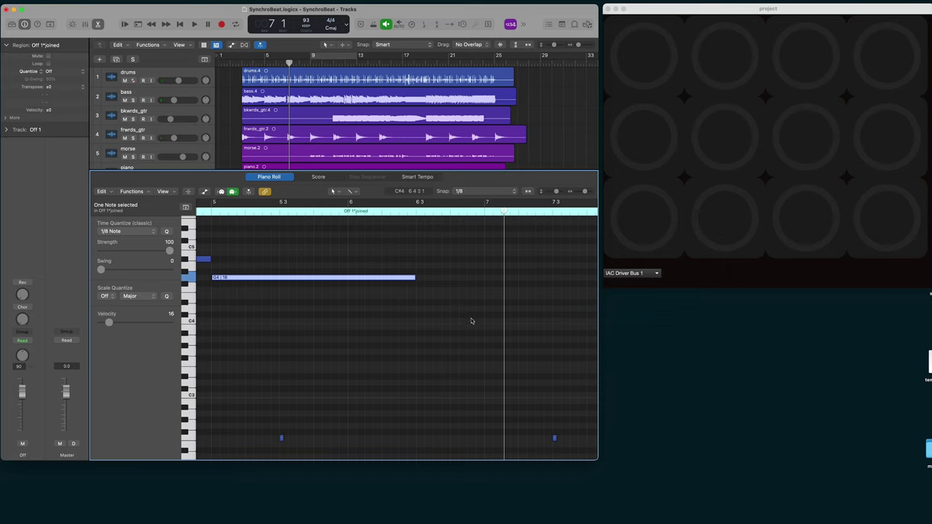
Step: Make the 'project' pad window beside the session the active window
click(652, 11)
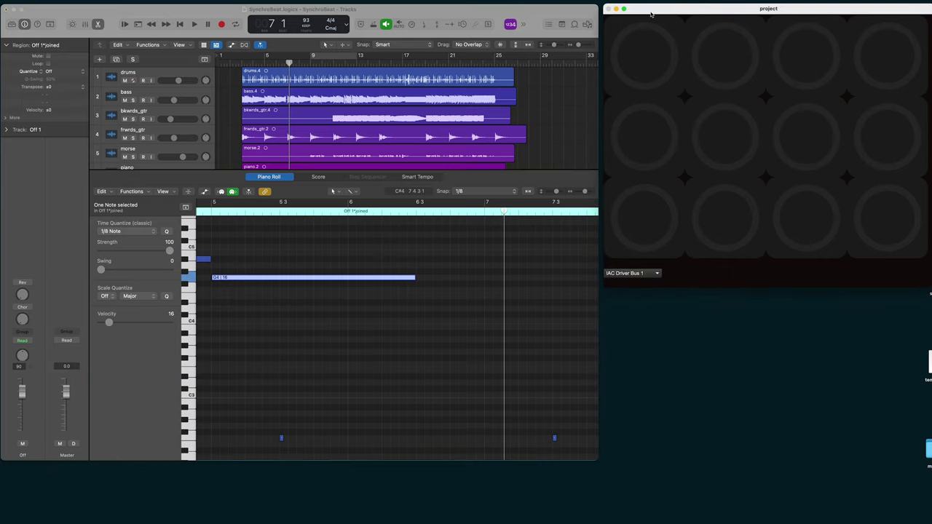